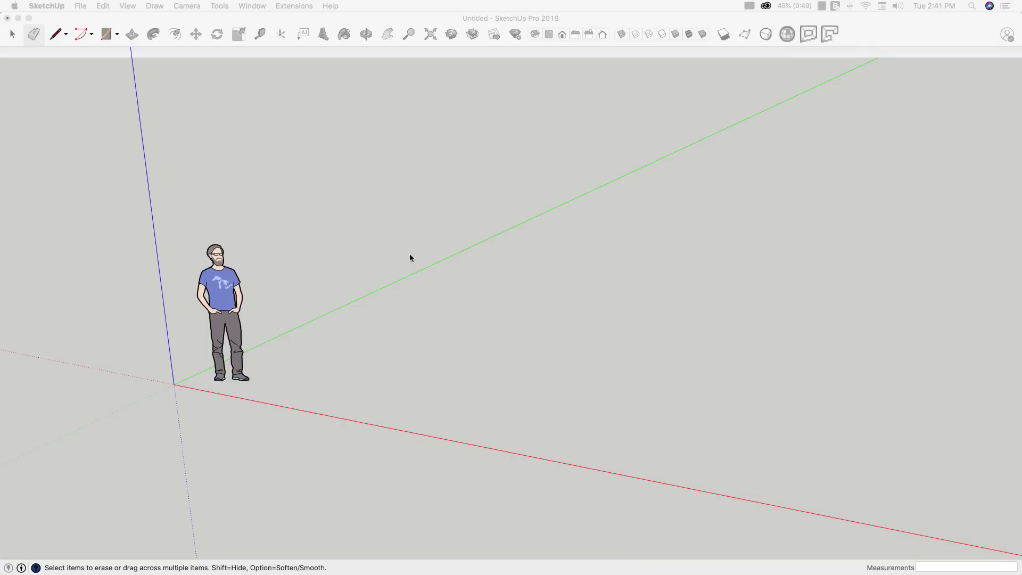
# - Start a golden-section rectangle on the ground near the origin, about 85' 2 3/16" by 52' 7 3/4"
pyautogui.click(323, 24)
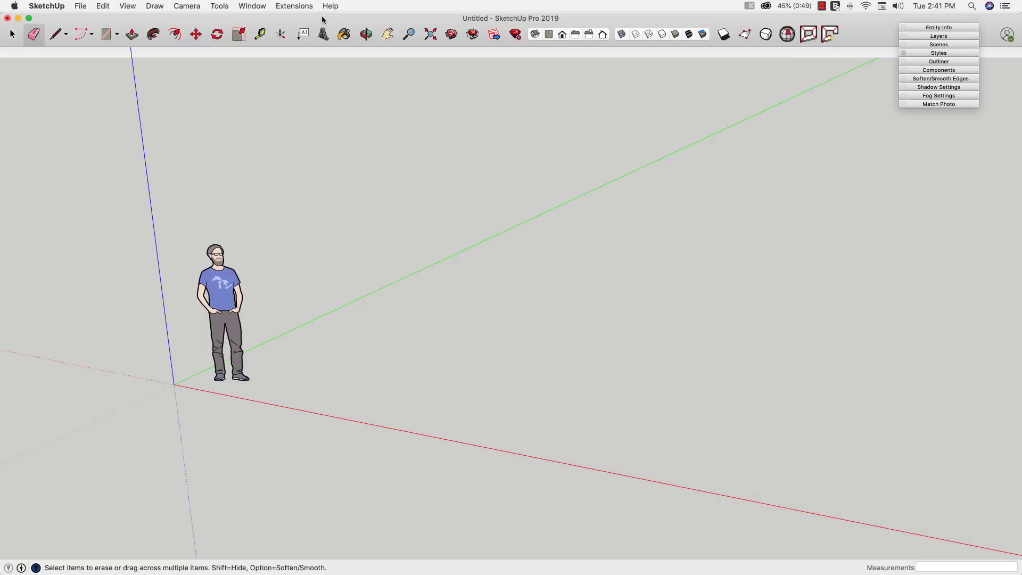
pyautogui.moveTo(323, 19); pyautogui.dragTo(100, 42, button='middle')
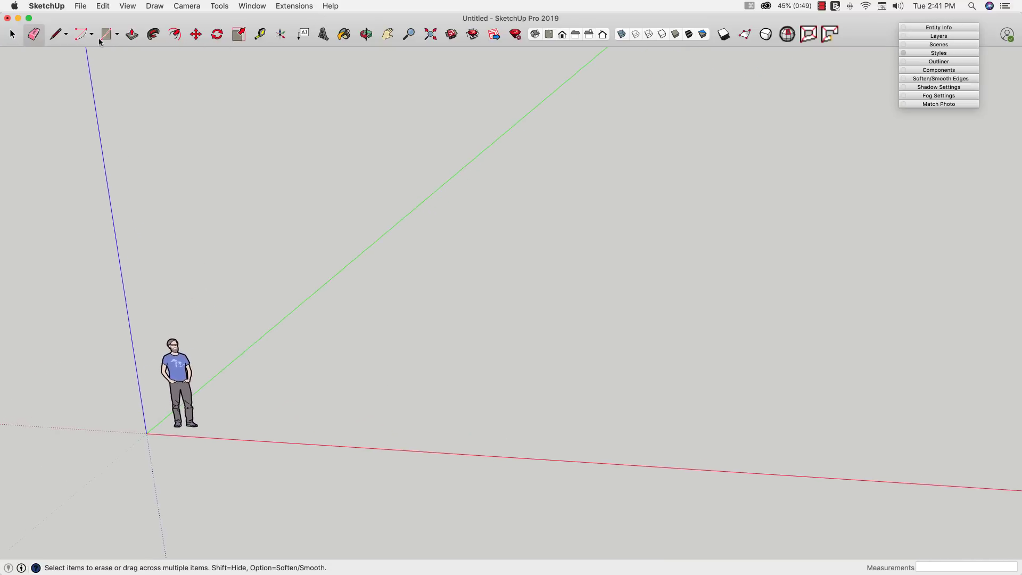
pyautogui.click(107, 38)
pyautogui.scroll(-2, 474, 373)
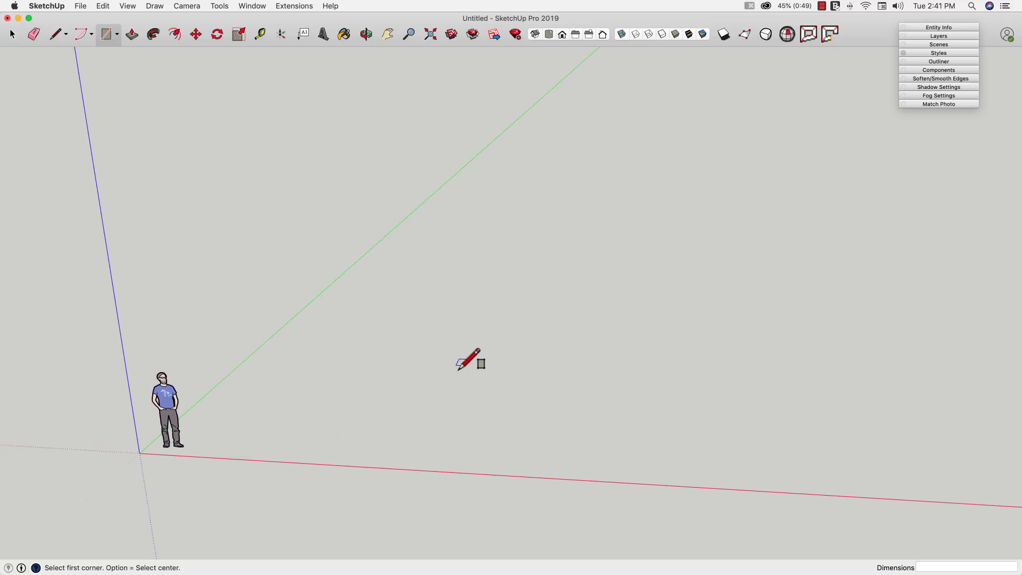
pyautogui.scroll(-3, 339, 422)
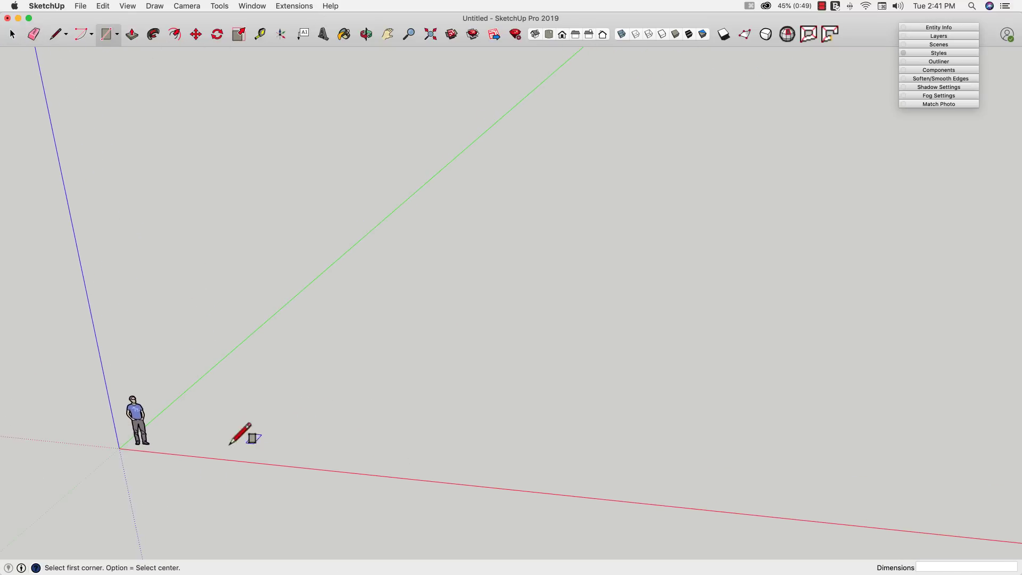
pyautogui.click(178, 438)
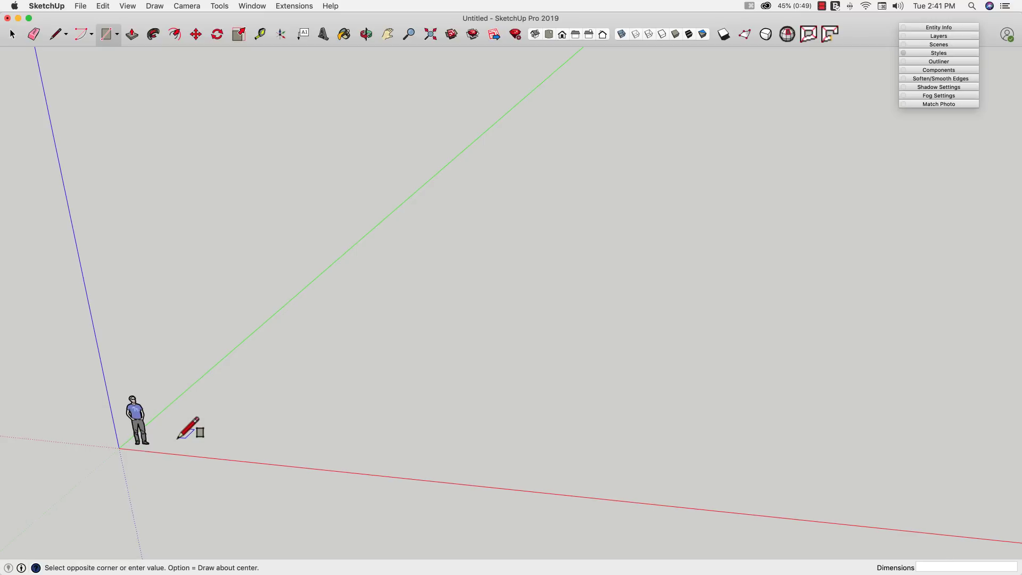
pyautogui.scroll(-2, 180, 436)
pyautogui.moveTo(660, 395)
pyautogui.mouseDown(button='middle')
pyautogui.moveTo(623, 397)
pyautogui.moveTo(639, 390)
pyautogui.moveTo(589, 346)
pyautogui.moveTo(564, 362)
pyautogui.mouseUp(button='middle')
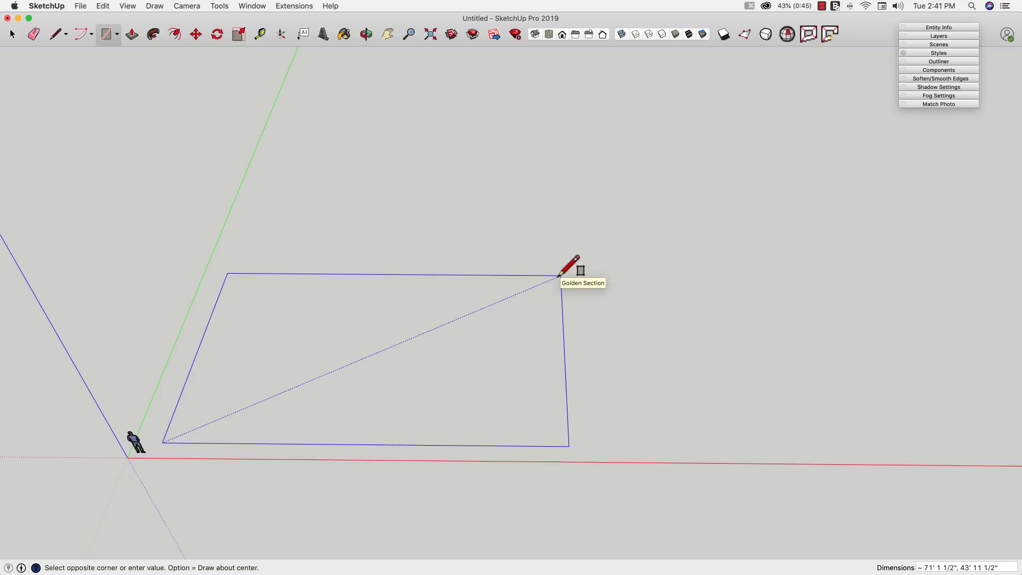
pyautogui.scroll(2, 559, 276)
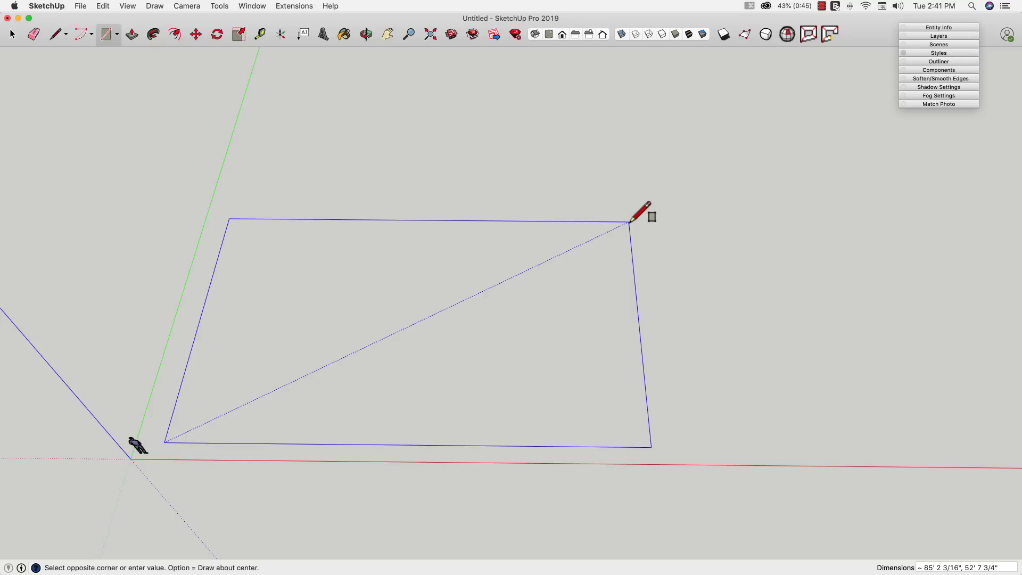
# - Finish the golden rectangle and draw a 52' 7 3/4" square on its left side
pyautogui.click(630, 222)
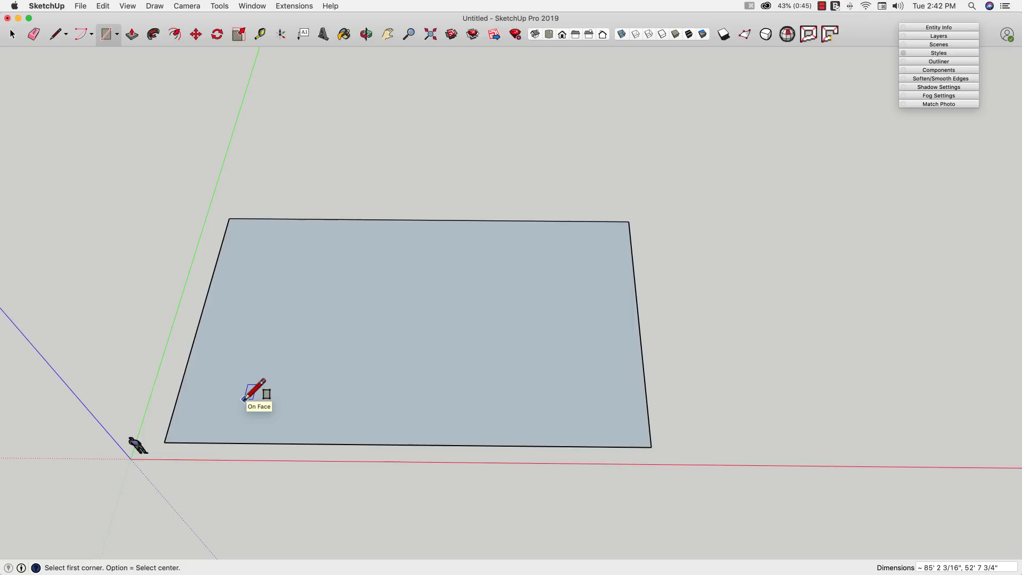
pyautogui.click(166, 441)
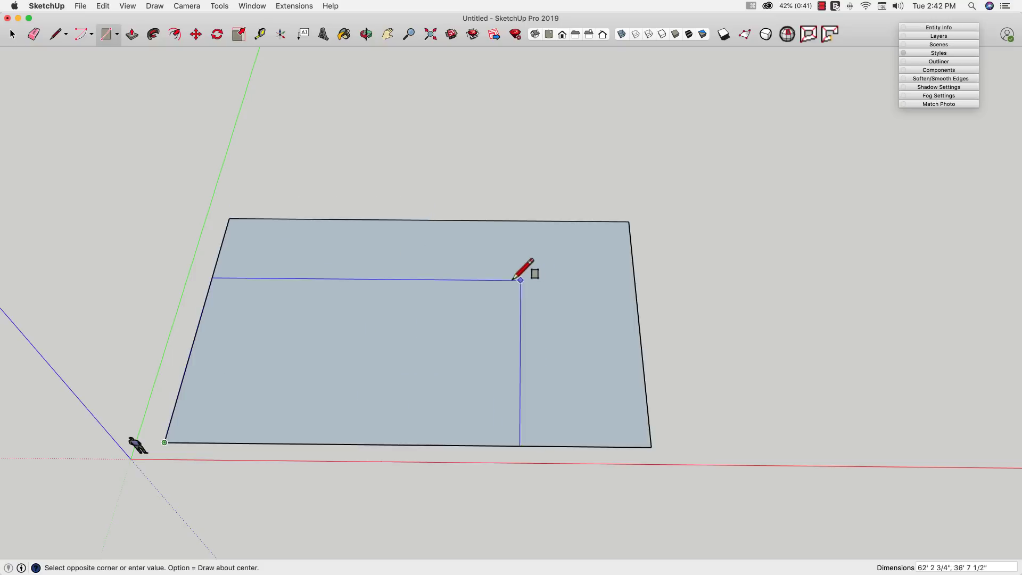
pyautogui.moveTo(520, 280); pyautogui.dragTo(475, 218, button='middle')
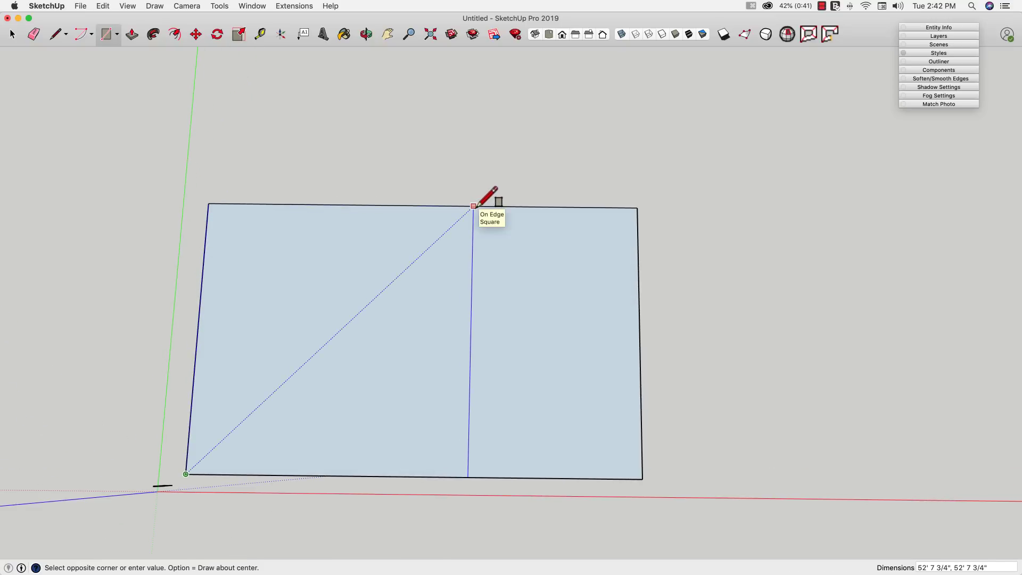
pyautogui.click(473, 206)
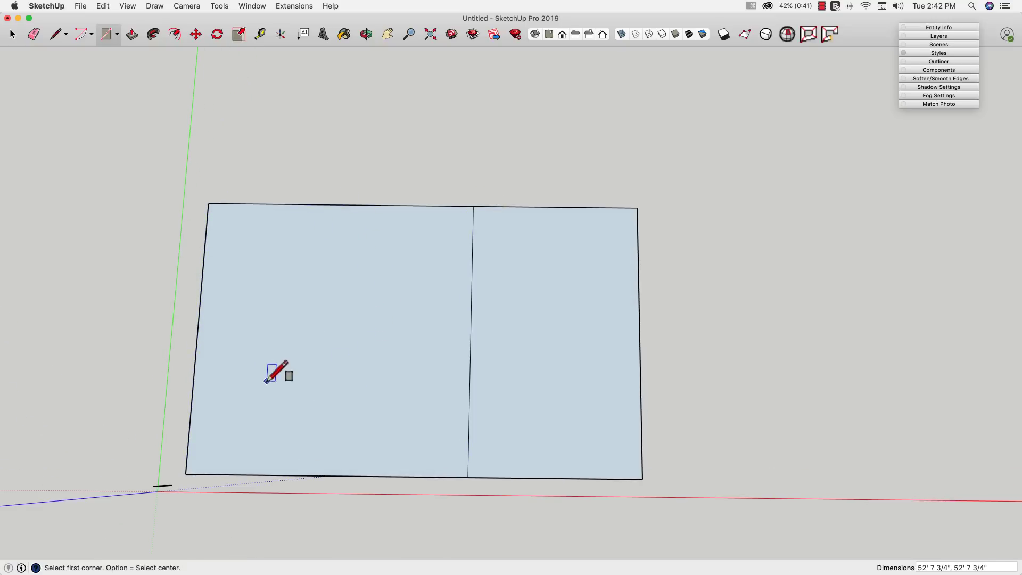
# - Draw a square in the right-hand part and erase its misplaced horizontal edge
pyautogui.click(473, 205)
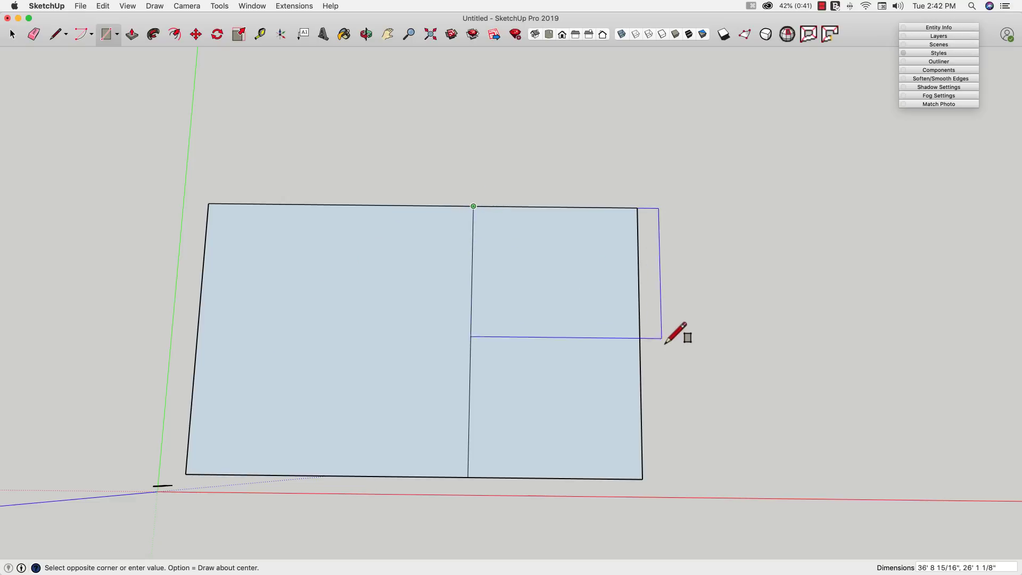
pyautogui.click(640, 372)
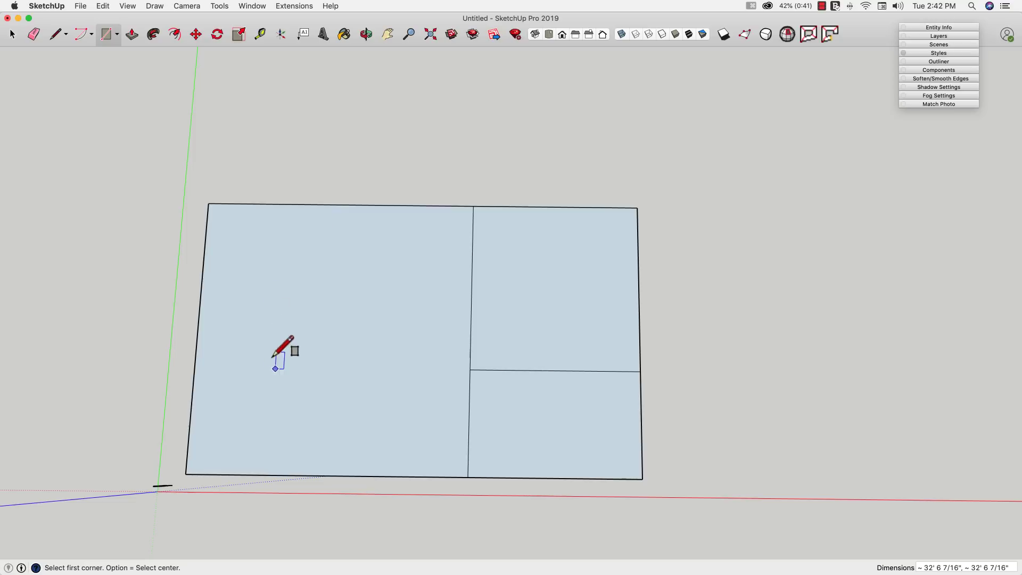
pyautogui.press('e')
pyautogui.click(524, 378)
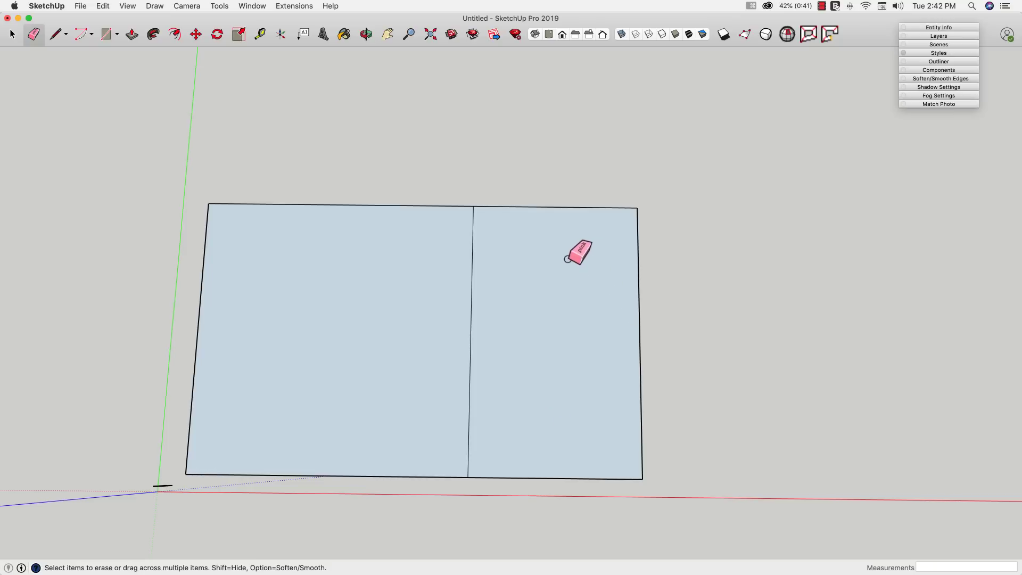
# - Draw four successively smaller nested squares spiralling inward, the smallest about 7' 8 3/16"
pyautogui.press('r')
pyautogui.click(473, 206)
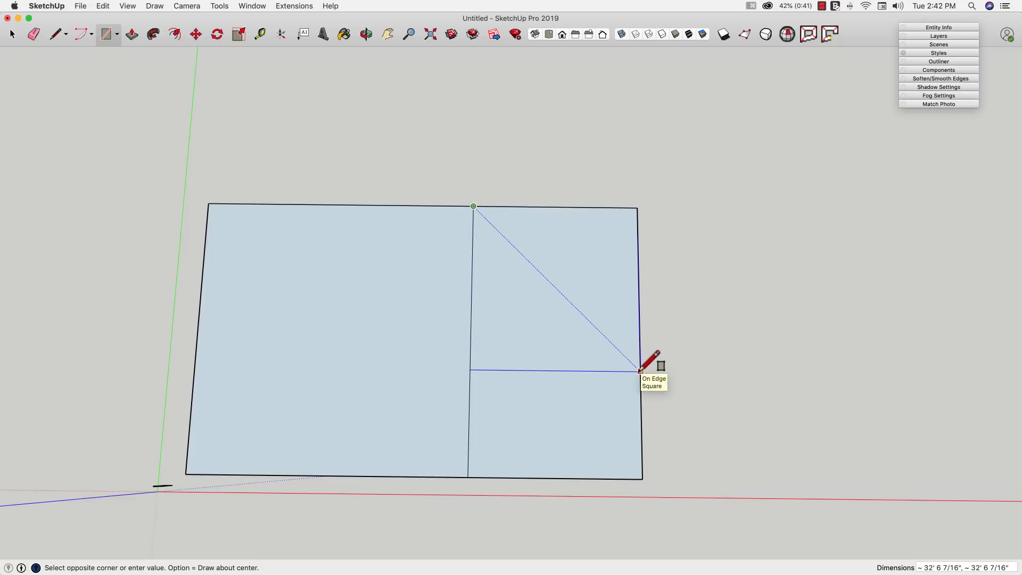
pyautogui.click(641, 371)
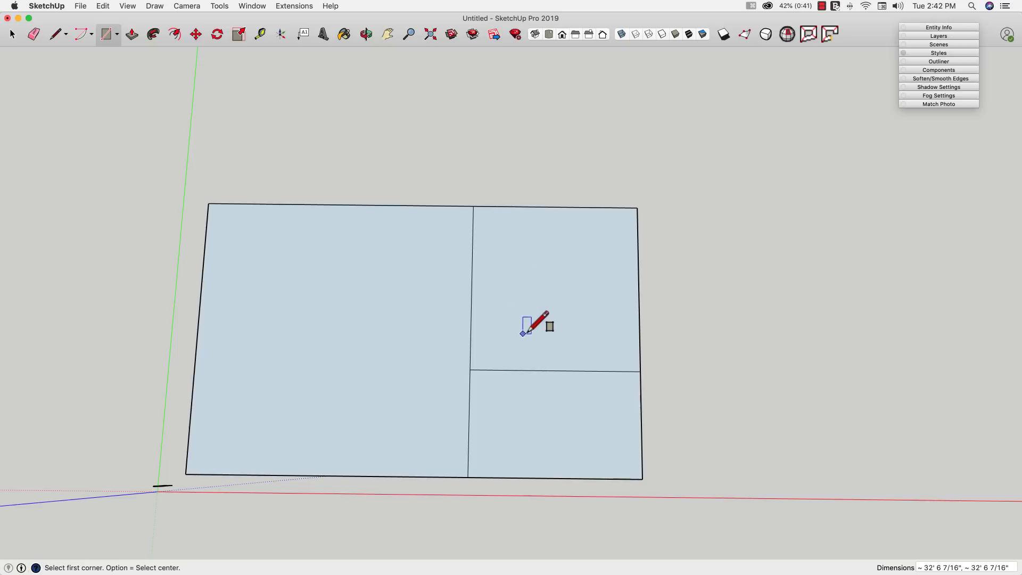
pyautogui.click(641, 371)
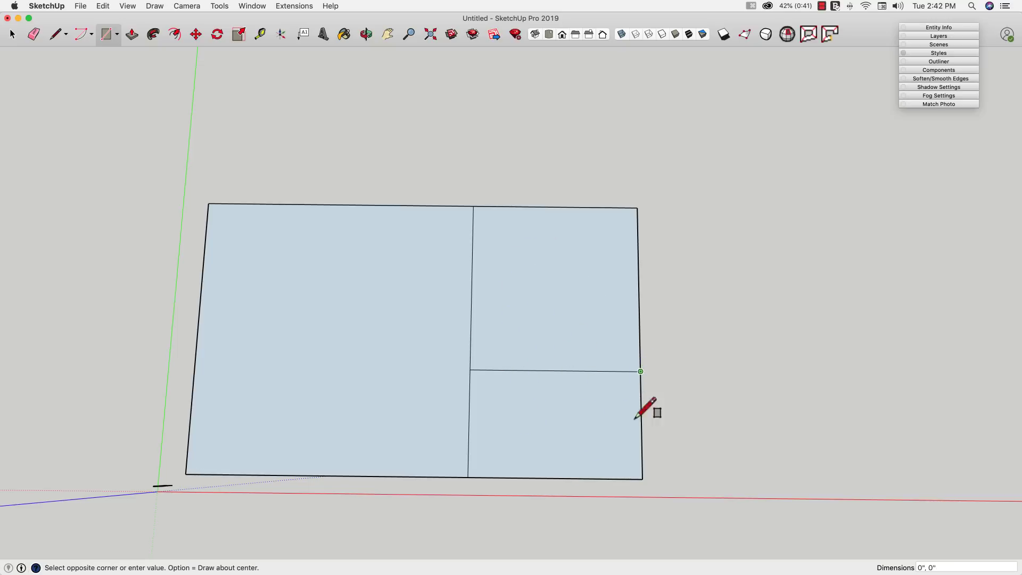
pyautogui.click(535, 477)
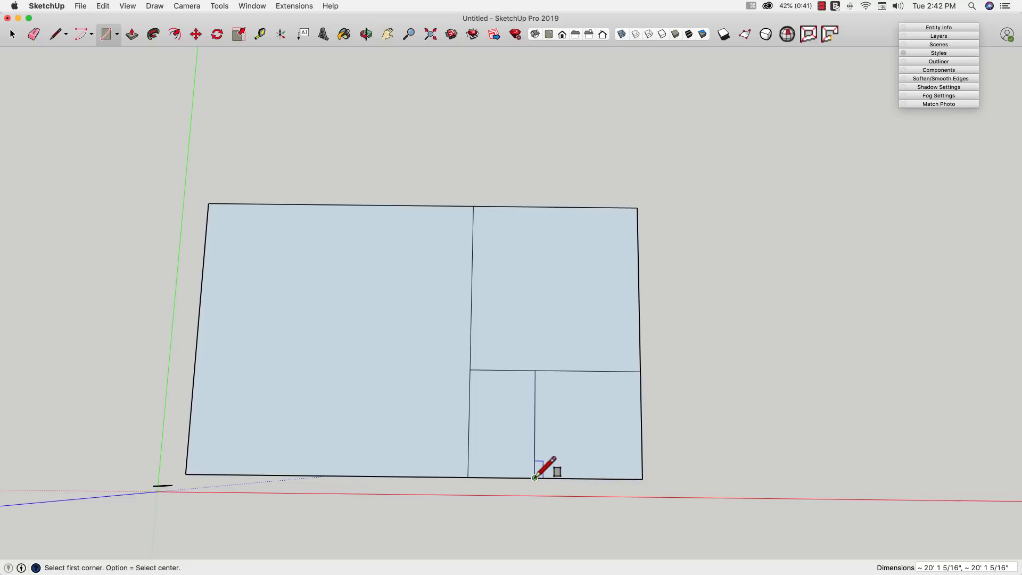
pyautogui.click(535, 478)
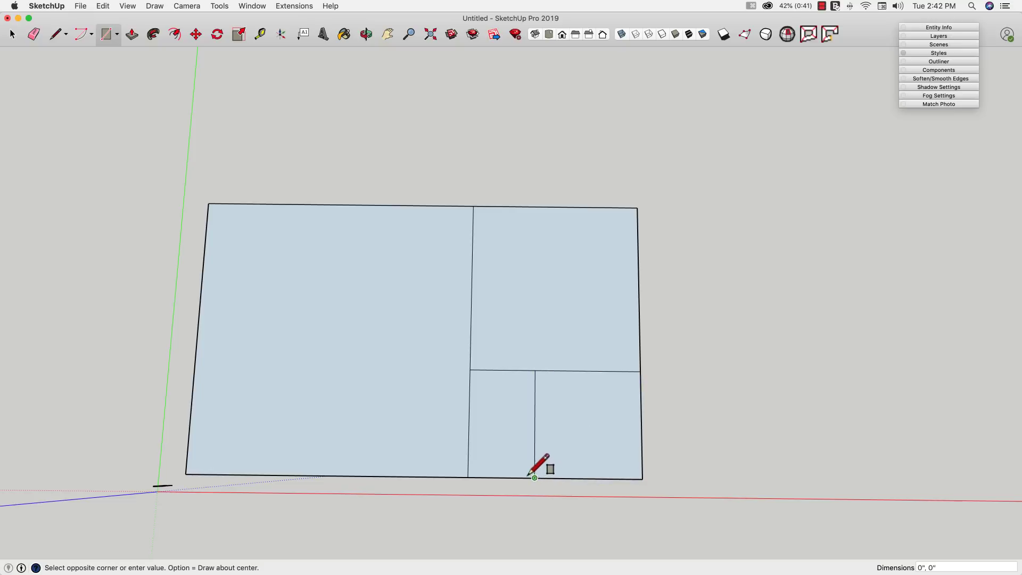
pyautogui.click(469, 410)
pyautogui.click(470, 410)
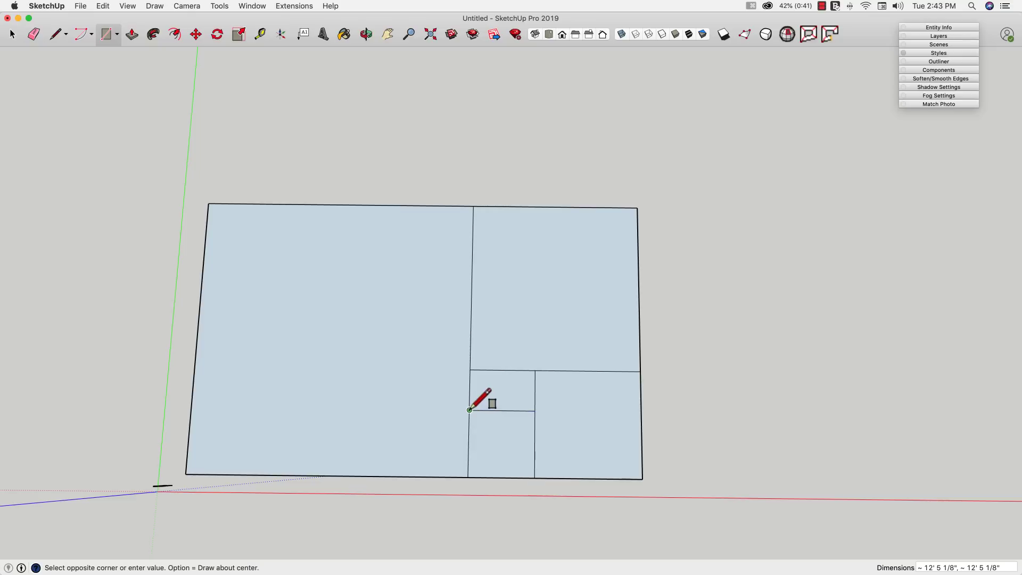
pyautogui.click(510, 370)
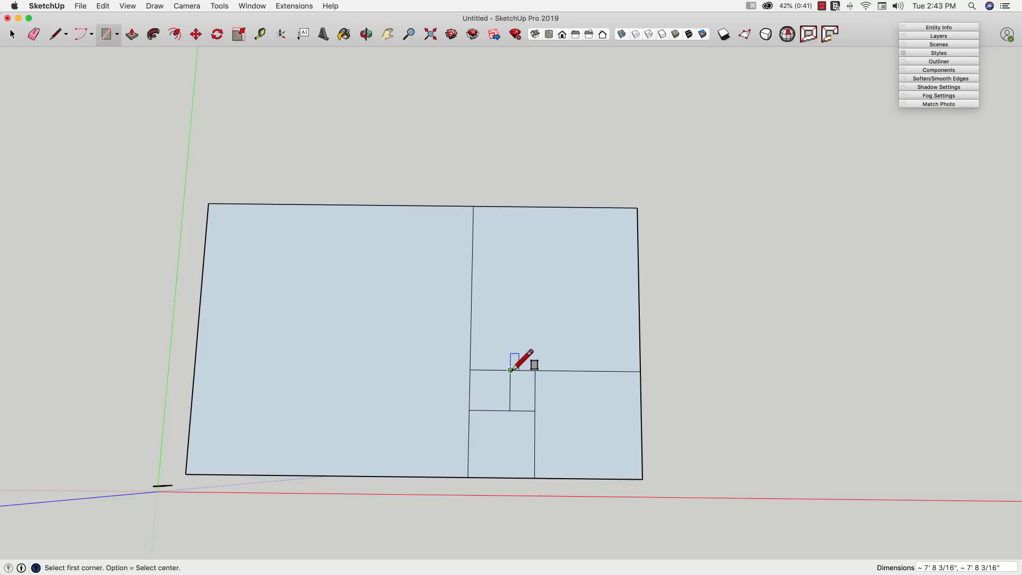
pyautogui.click(510, 369)
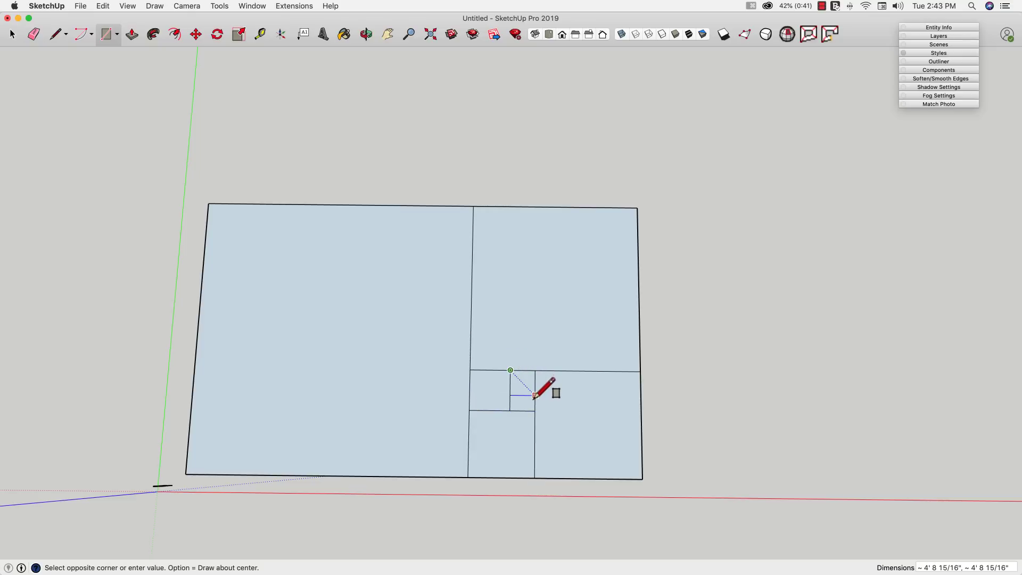
# - Complete the next square and draw three more smaller squares toward the spiral's center
pyautogui.click(534, 395)
pyautogui.scroll(5, 534, 396)
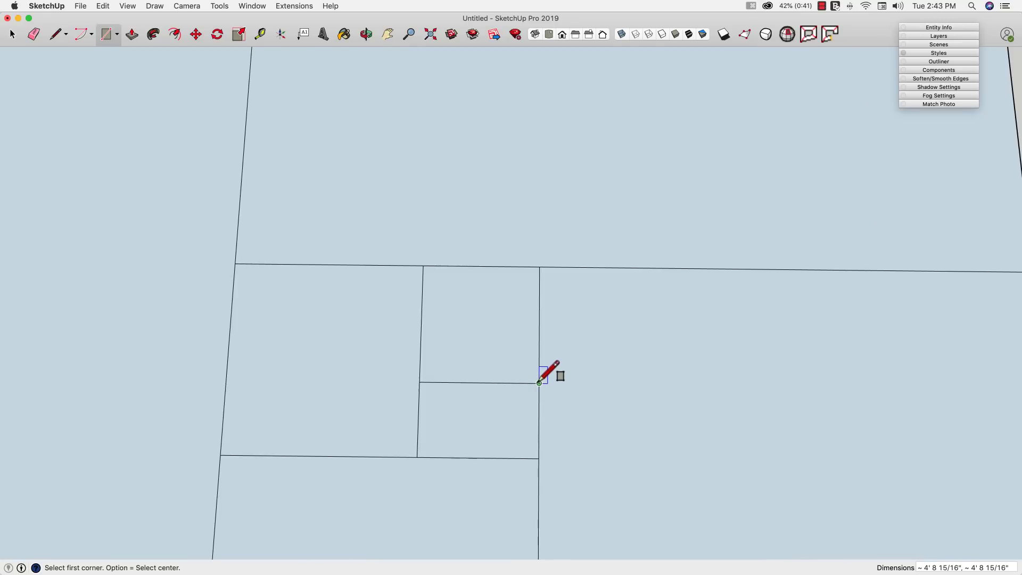
pyautogui.click(539, 382)
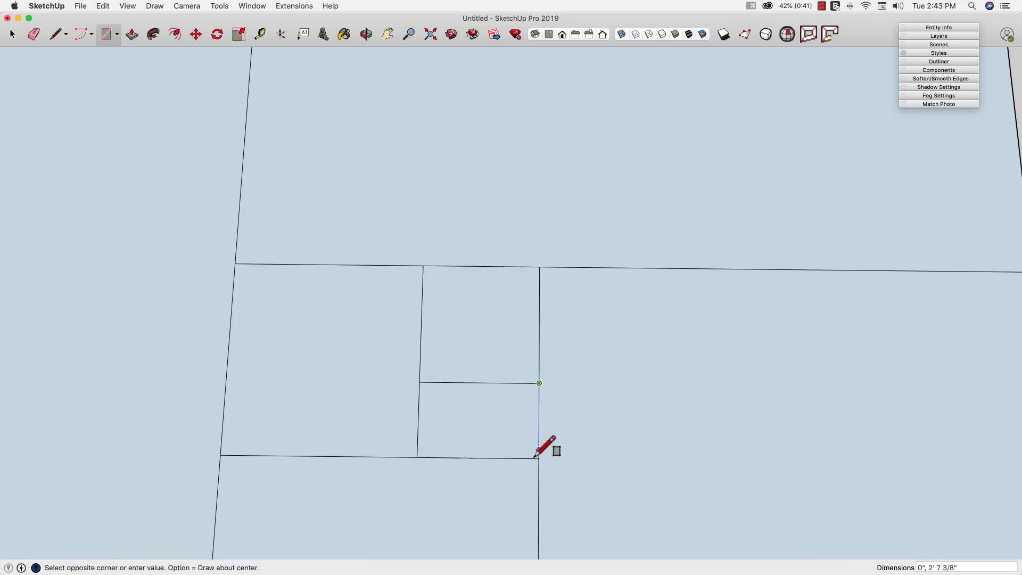
pyautogui.click(464, 457)
pyautogui.click(463, 458)
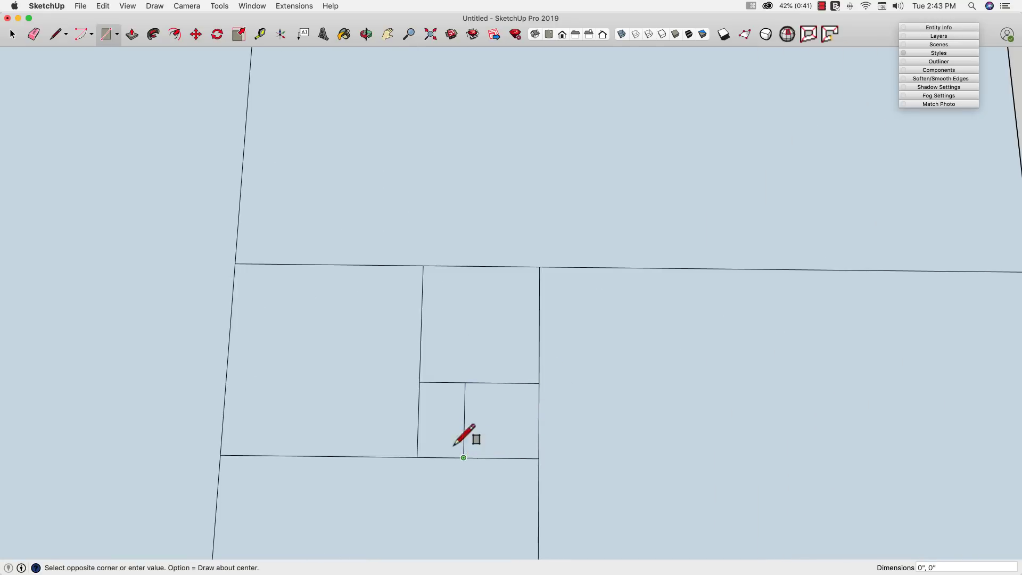
pyautogui.click(418, 408)
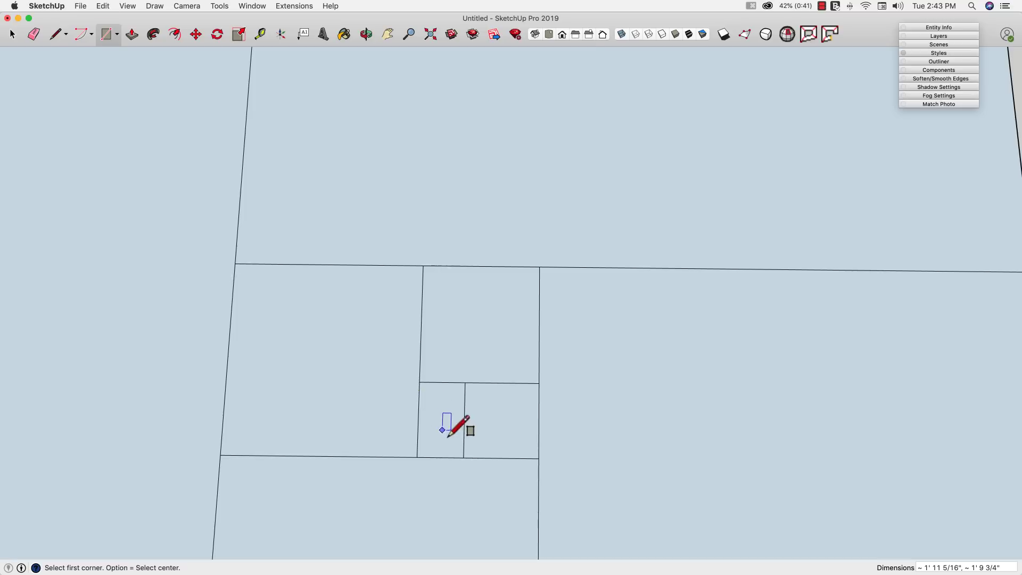
pyautogui.click(463, 458)
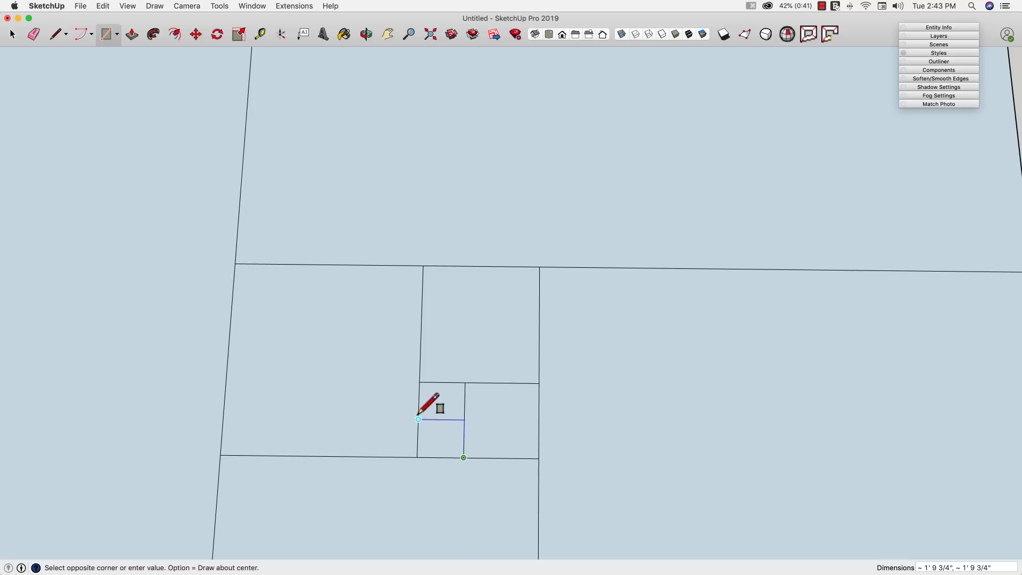
pyautogui.click(418, 410)
pyautogui.click(418, 411)
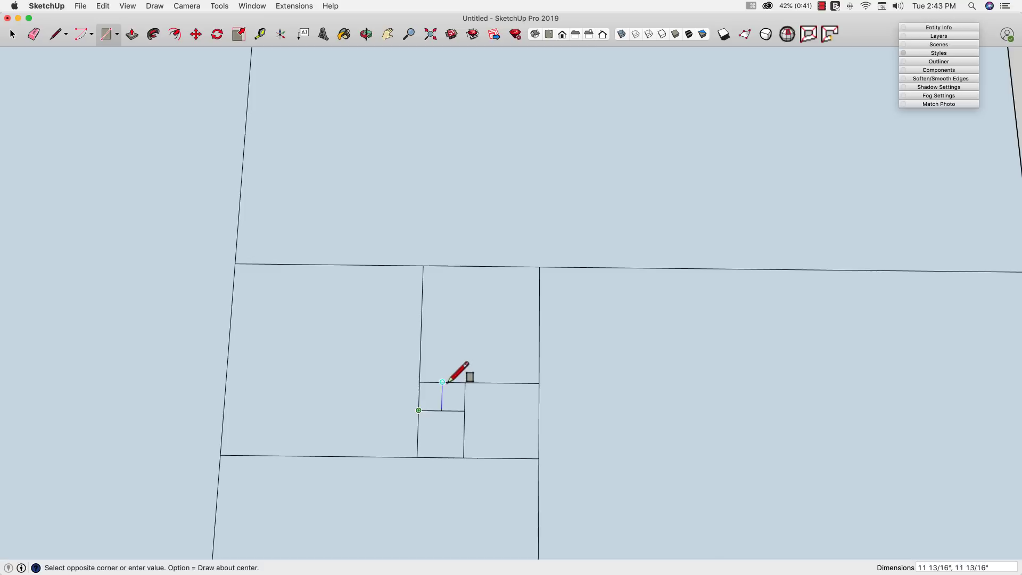
pyautogui.click(448, 382)
# - Zoom in to add a tiny square of about 8 5/16", then select the large left and top-right faces
pyautogui.click(448, 382)
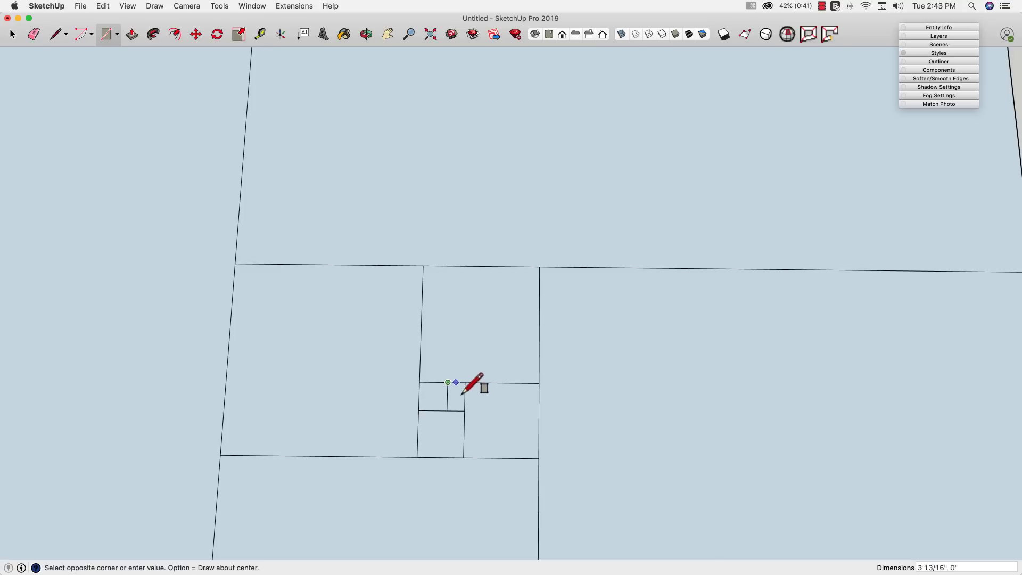
pyautogui.scroll(2, 464, 396)
pyautogui.scroll(1, 465, 397)
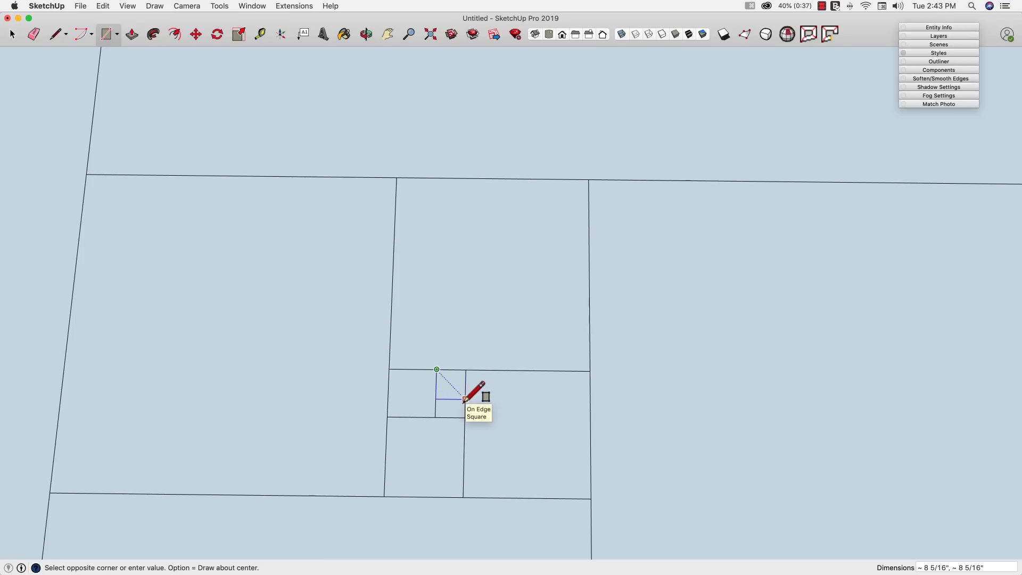
pyautogui.click(465, 398)
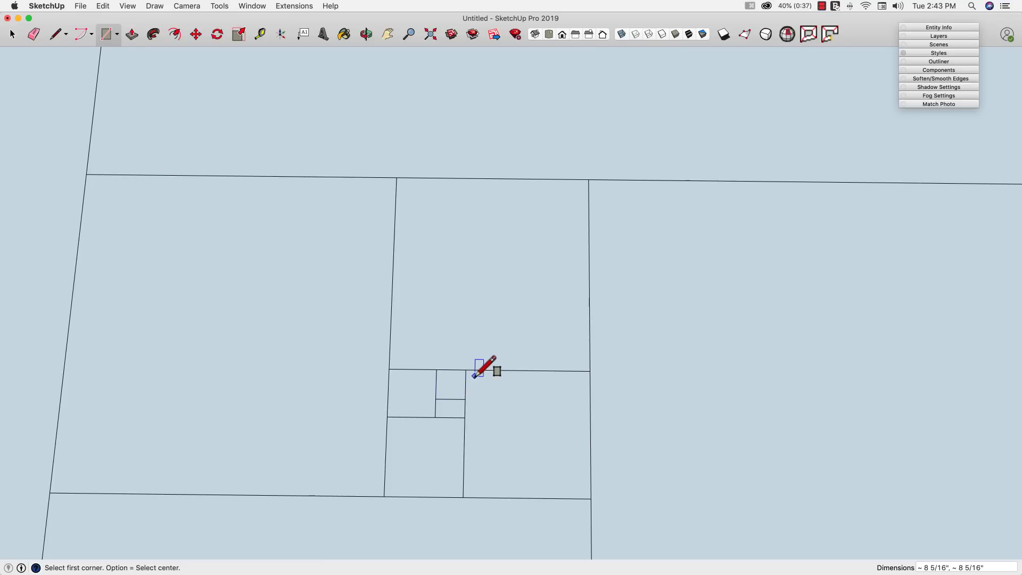
pyautogui.scroll(-3, 484, 367)
pyautogui.scroll(-3, 474, 374)
pyautogui.press('space')
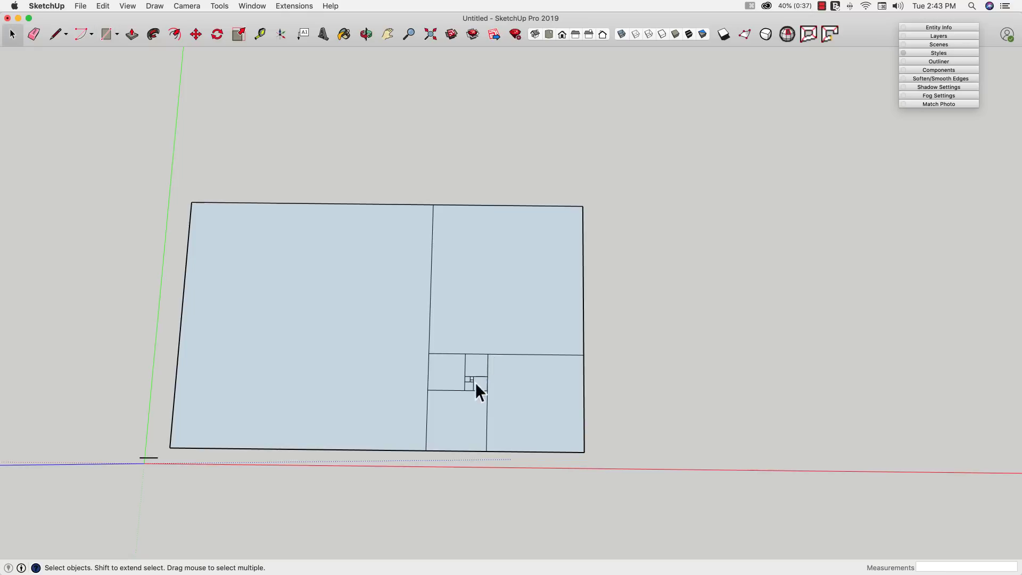
pyautogui.click(297, 322)
pyautogui.click(519, 295)
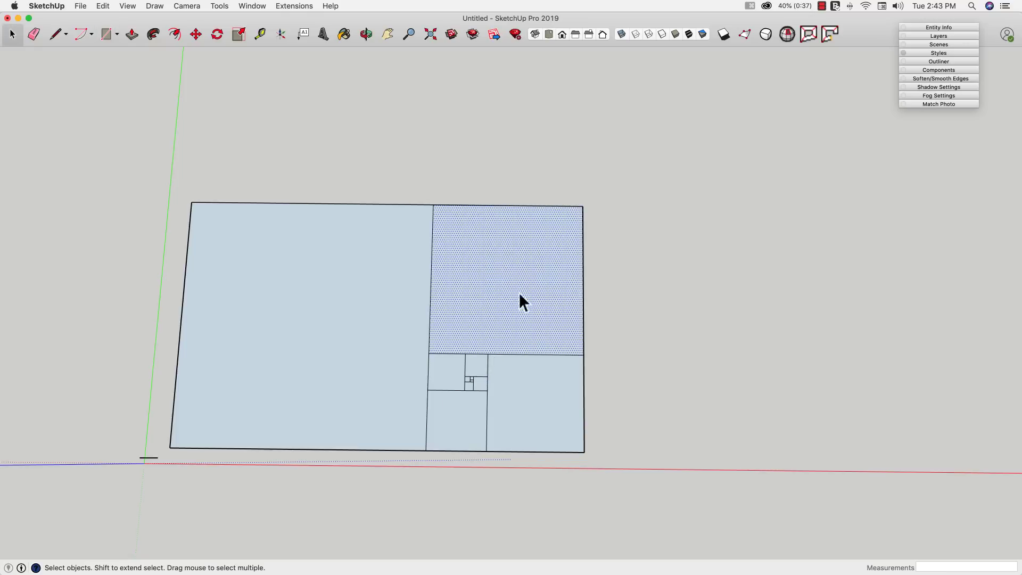
pyautogui.click(548, 377)
pyautogui.click(455, 431)
pyautogui.click(432, 379)
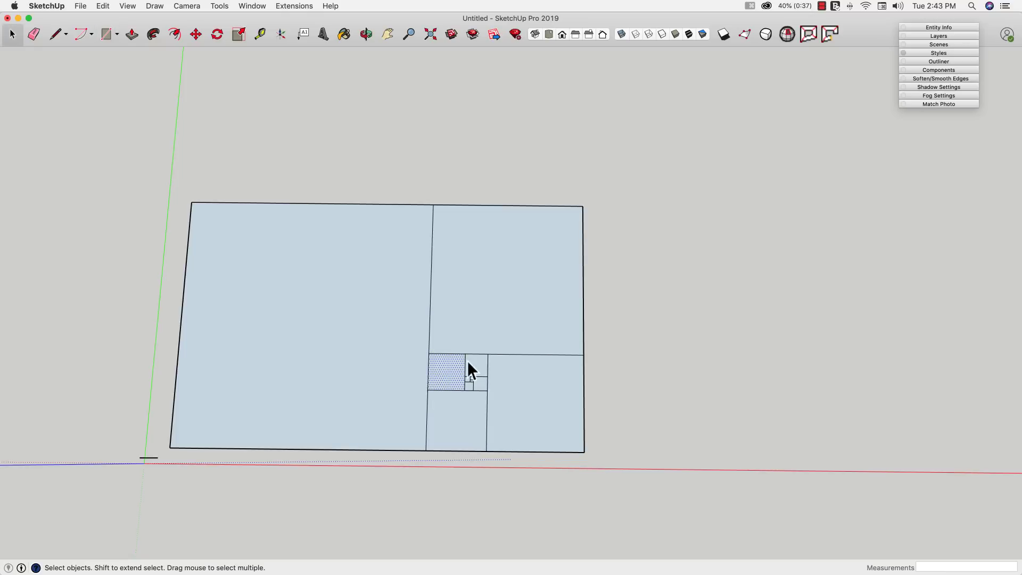
pyautogui.click(475, 367)
# - Try a 2 Point Arc from the bottom-left corner to the divider's top, cancel it, and reopen the arc types list
pyautogui.click(82, 34)
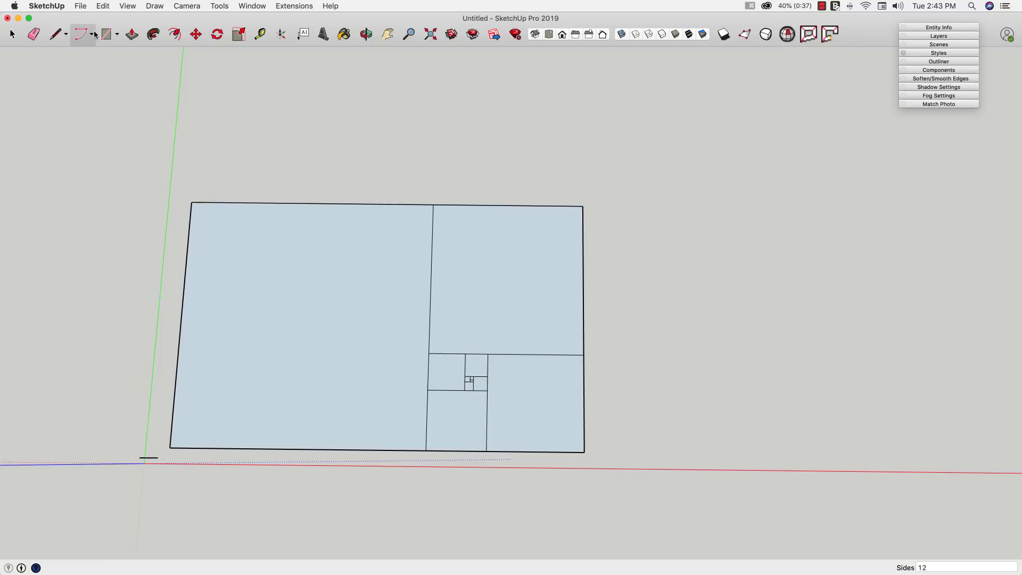
pyautogui.click(92, 35)
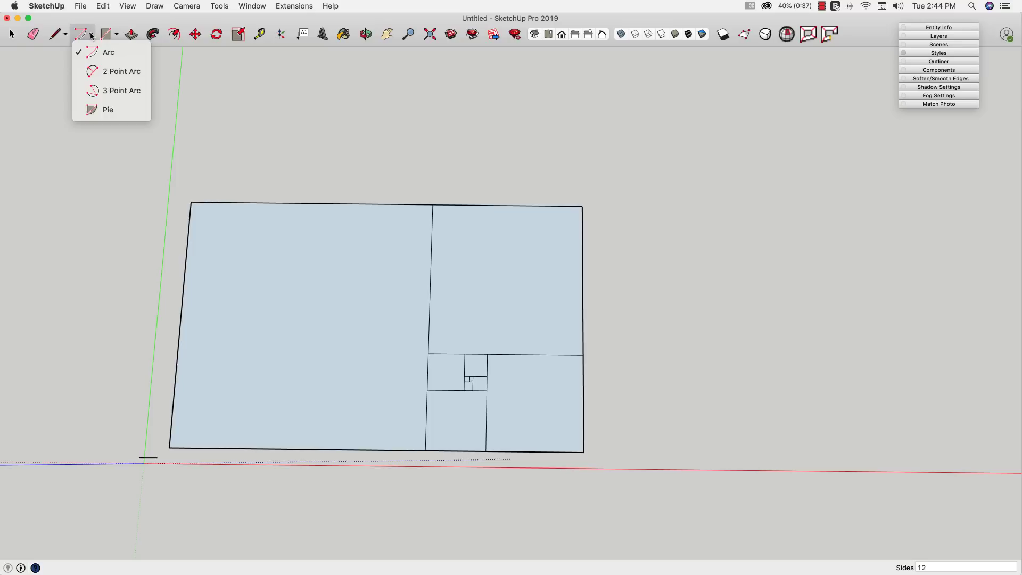
pyautogui.click(121, 72)
pyautogui.click(169, 448)
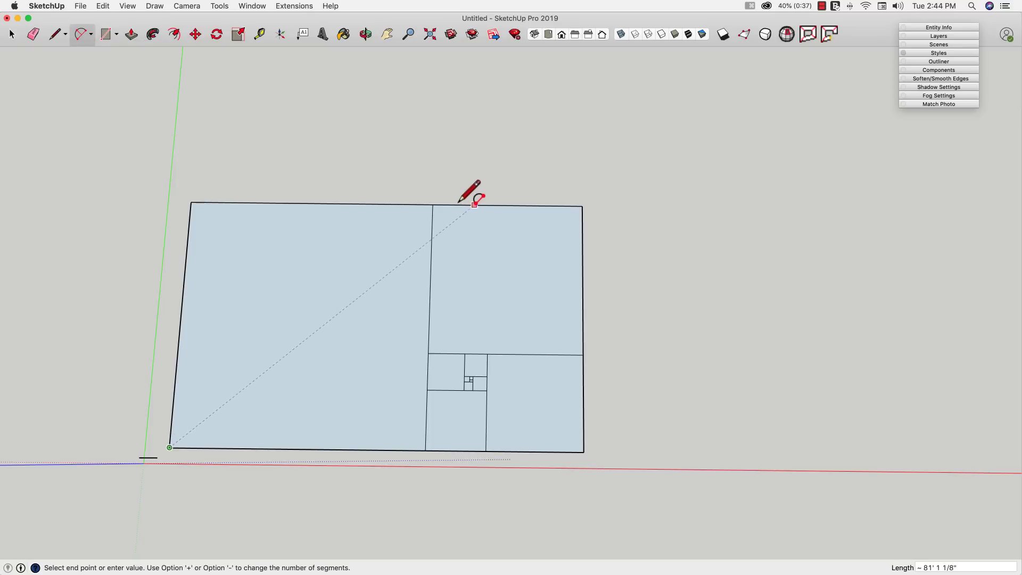
pyautogui.click(432, 204)
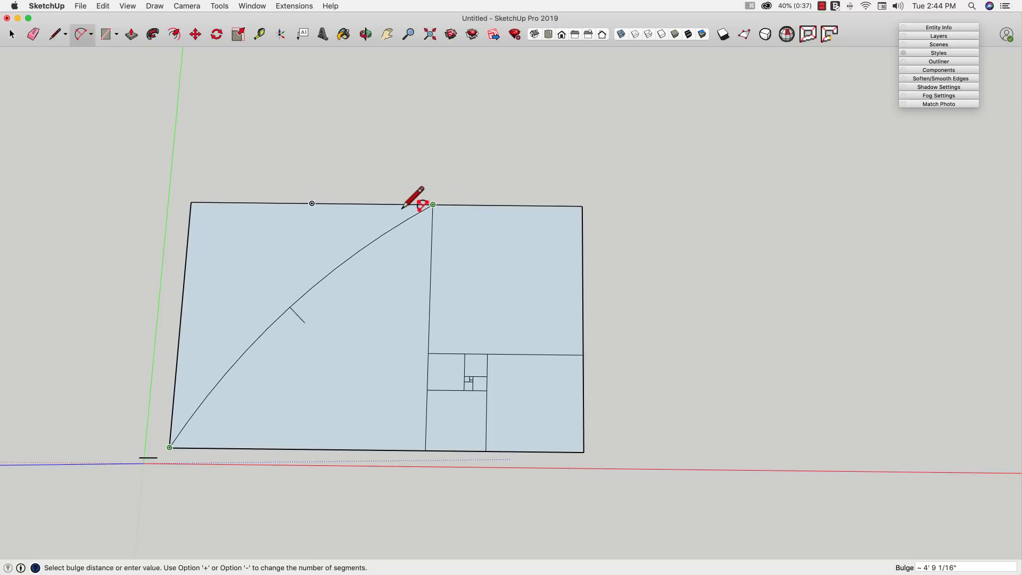
pyautogui.press('Escape')
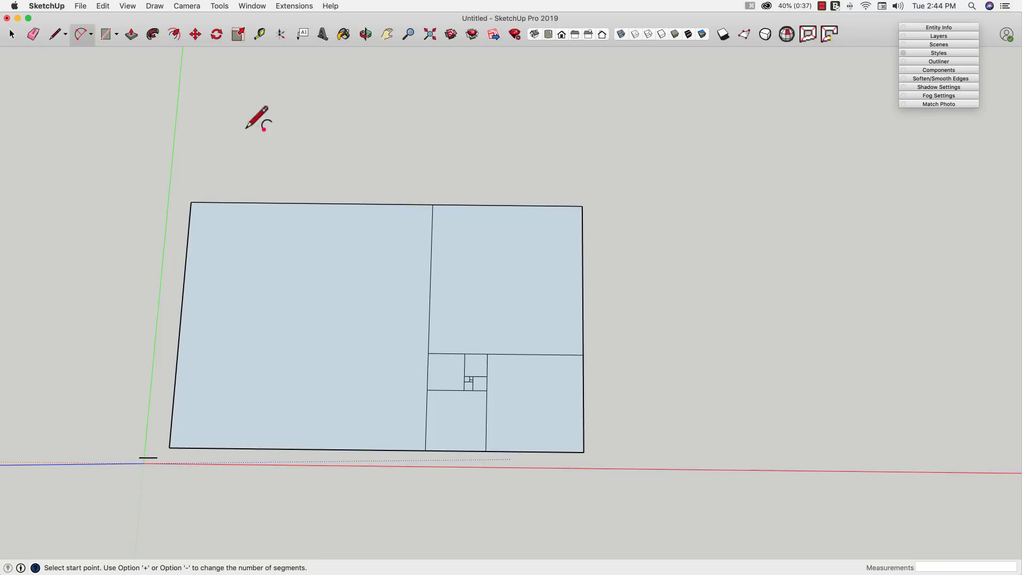
pyautogui.click(91, 36)
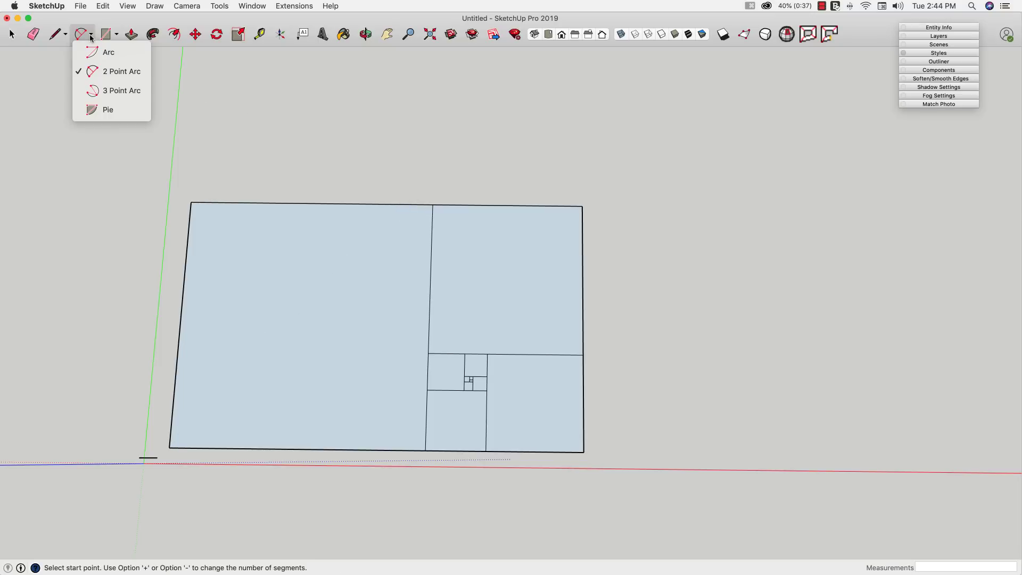
# - Draw a 90° arc centred on the square's bottom-right corner, from its bottom-left to top-right corner
pyautogui.click(115, 55)
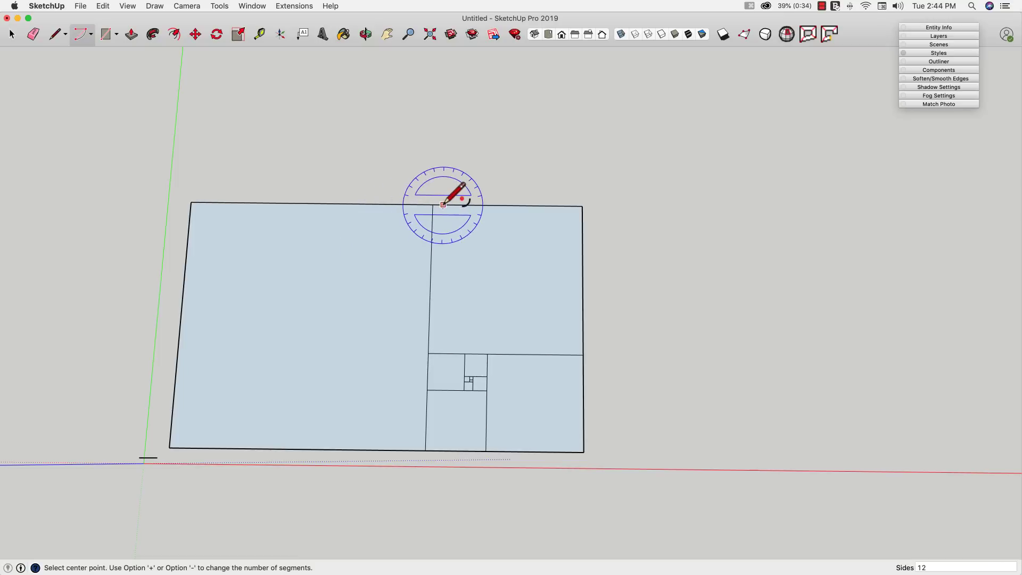
pyautogui.click(425, 450)
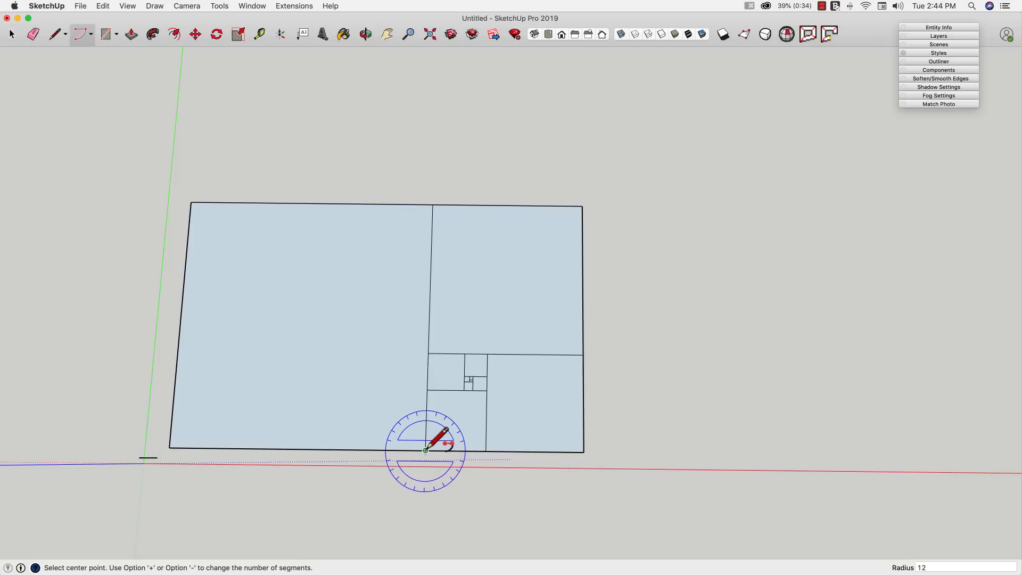
pyautogui.click(169, 447)
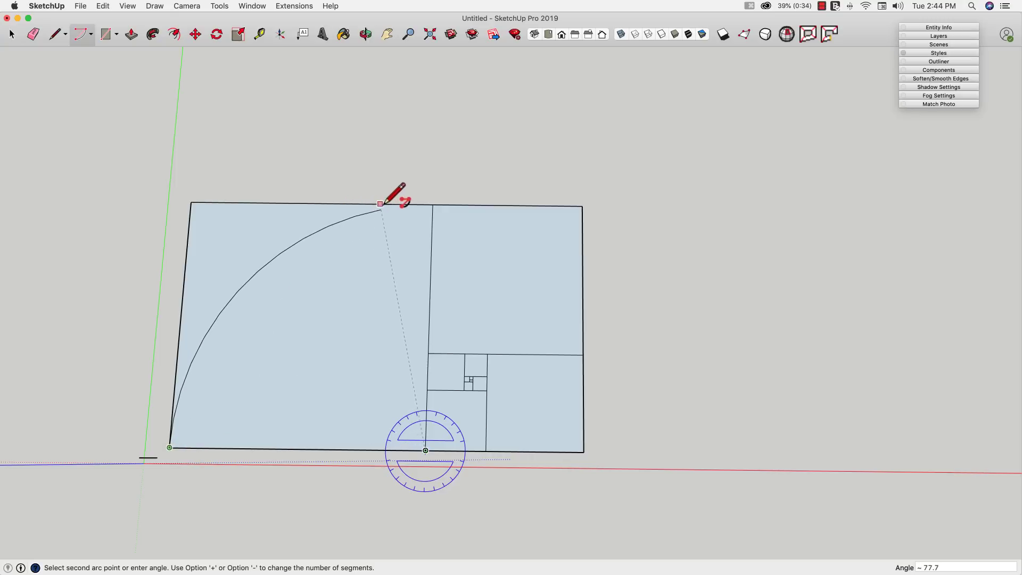
pyautogui.click(433, 204)
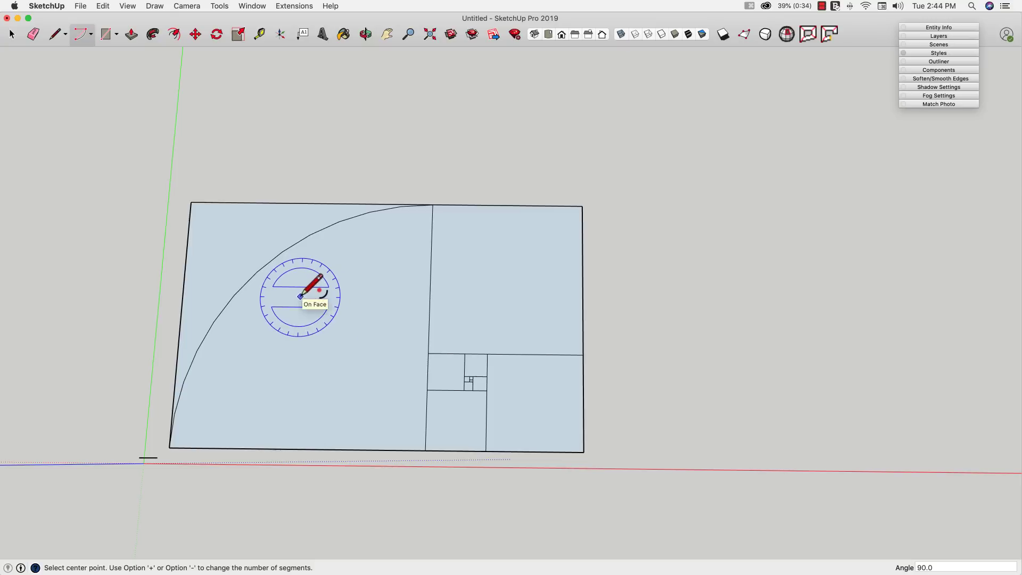
# - Add quarter arcs through the top-right square and the next two smaller squares
pyautogui.click(427, 354)
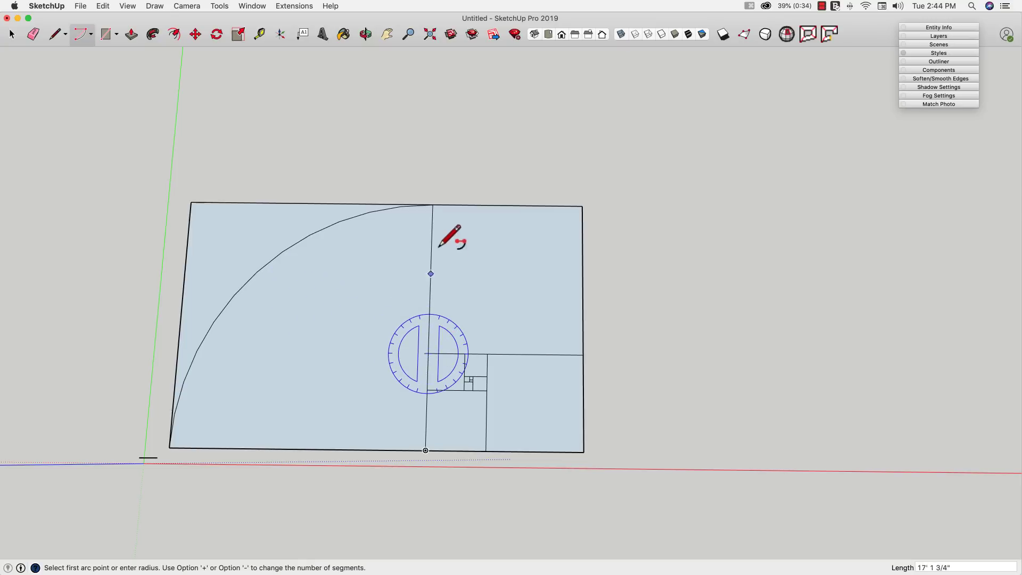
pyautogui.click(432, 205)
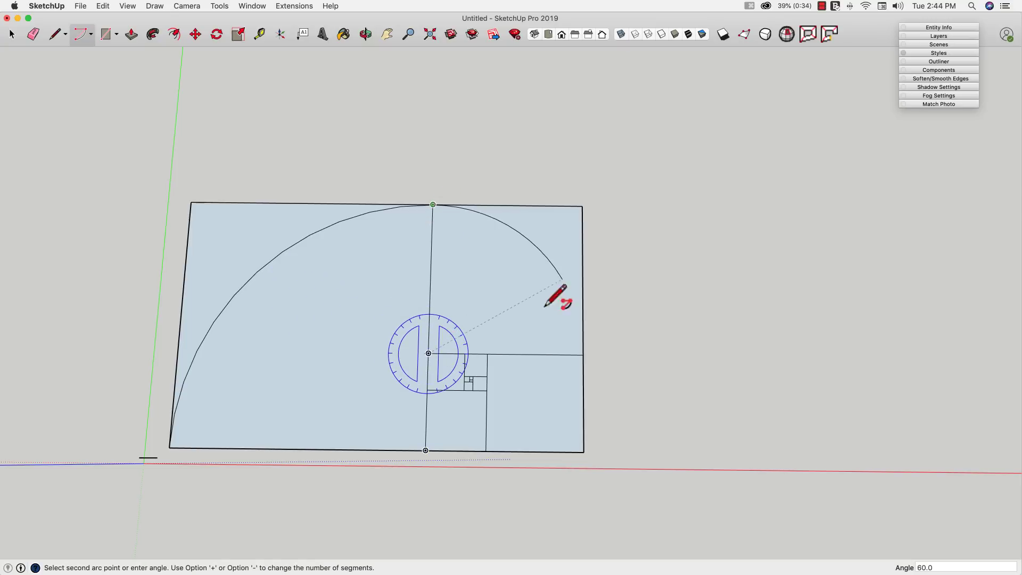
pyautogui.click(590, 356)
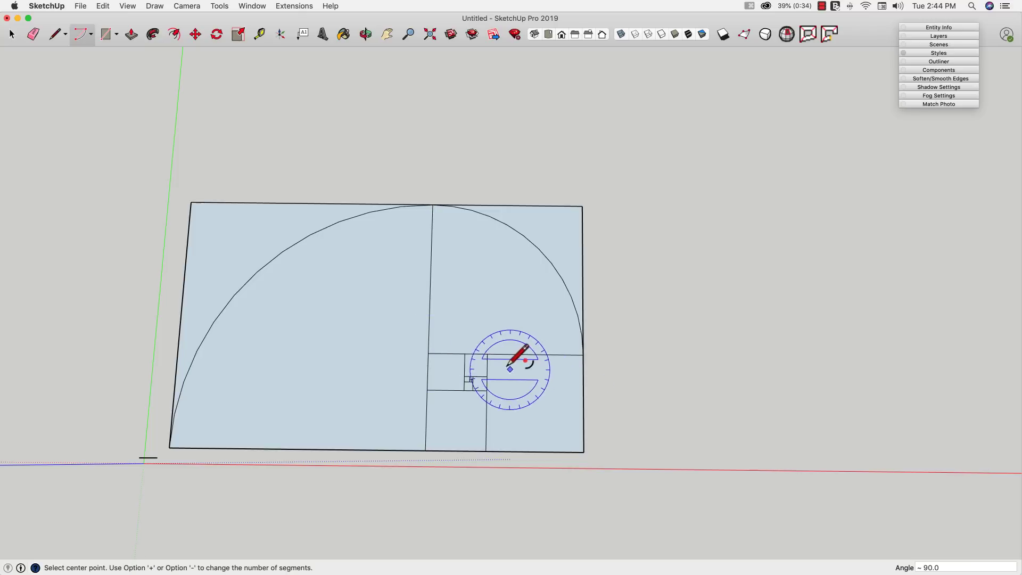
pyautogui.click(487, 354)
pyautogui.click(583, 355)
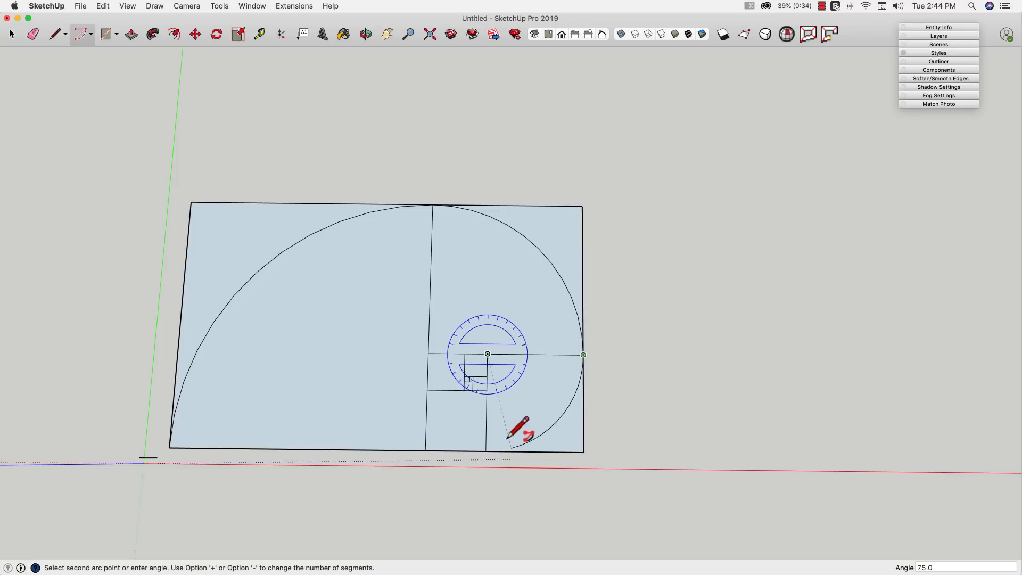
pyautogui.click(488, 450)
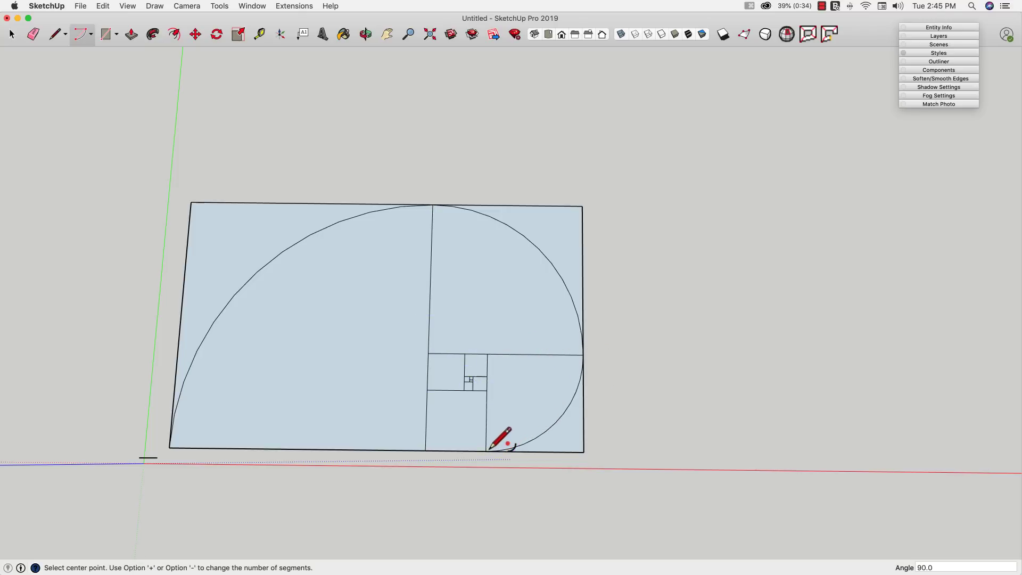
pyautogui.click(486, 390)
pyautogui.click(486, 451)
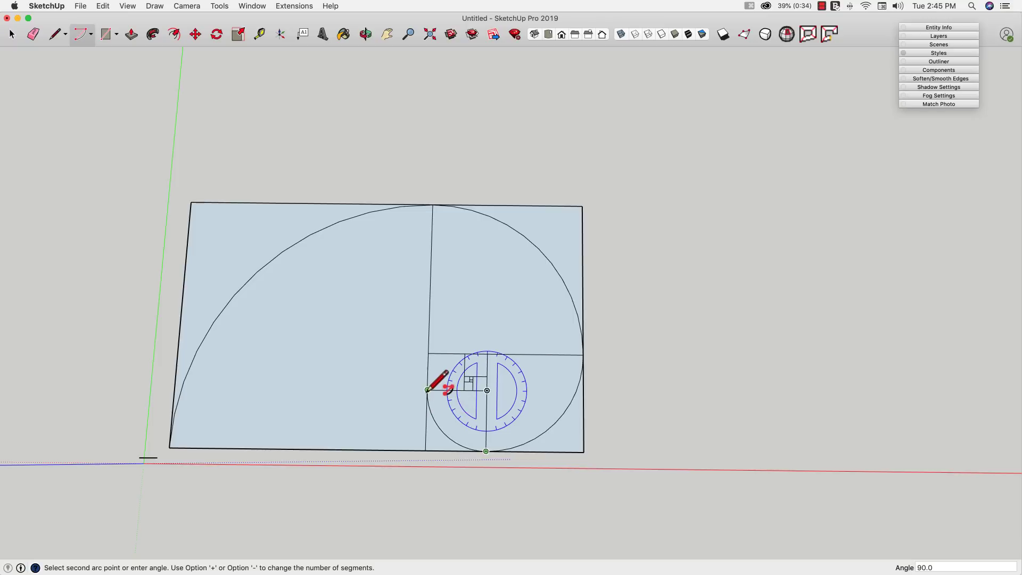
pyautogui.click(428, 390)
# - Continue the spiral with three more quarter arcs through the smaller inner squares
pyautogui.click(465, 391)
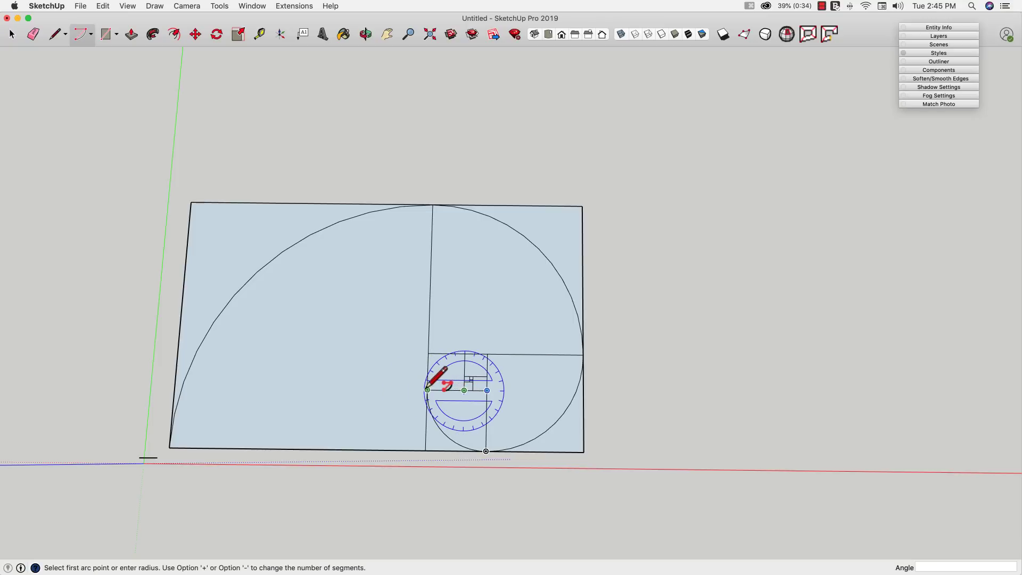
pyautogui.click(428, 389)
pyautogui.click(464, 353)
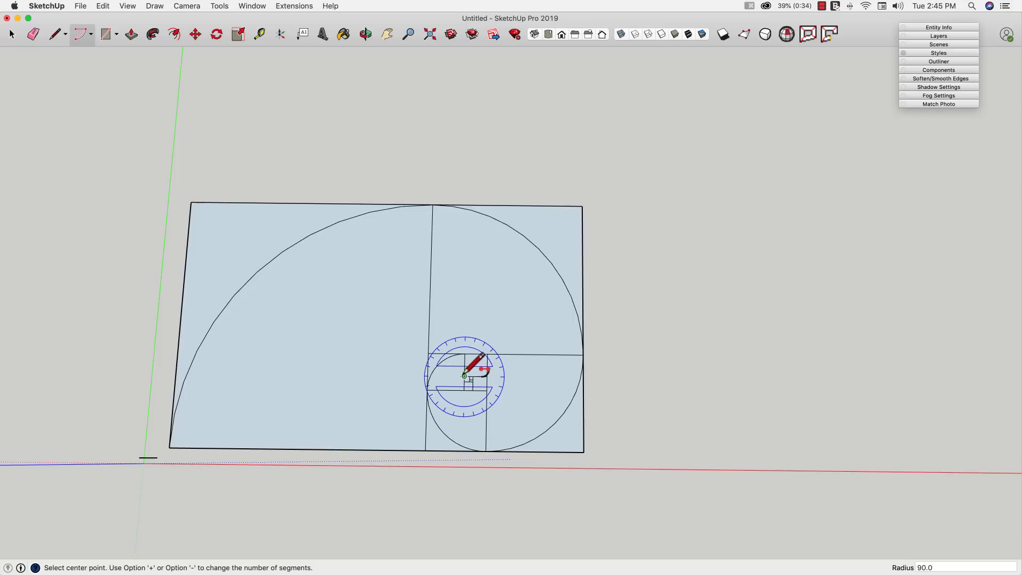
pyautogui.click(464, 376)
pyautogui.click(464, 353)
pyautogui.click(488, 376)
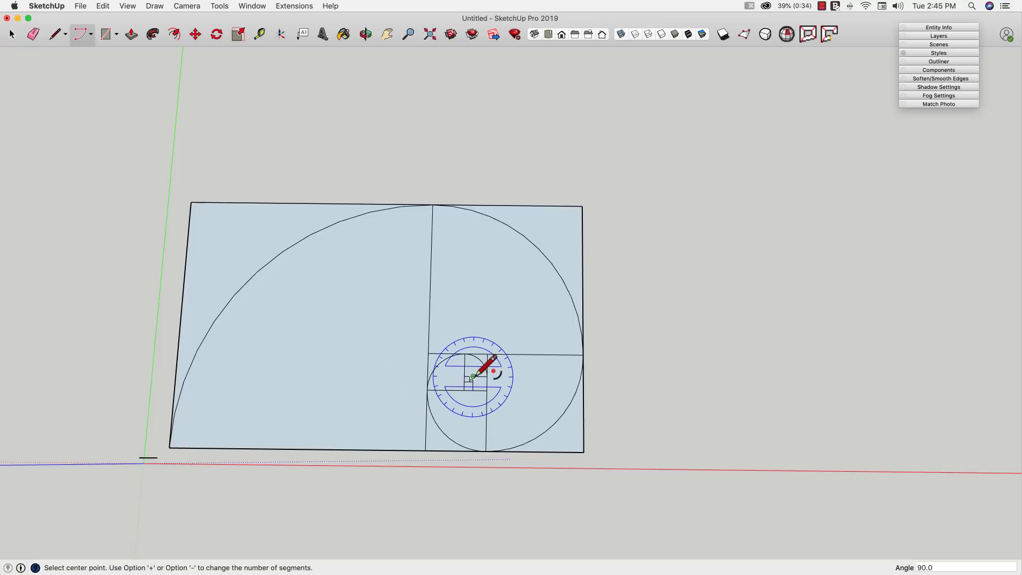
pyautogui.click(473, 377)
pyautogui.click(473, 390)
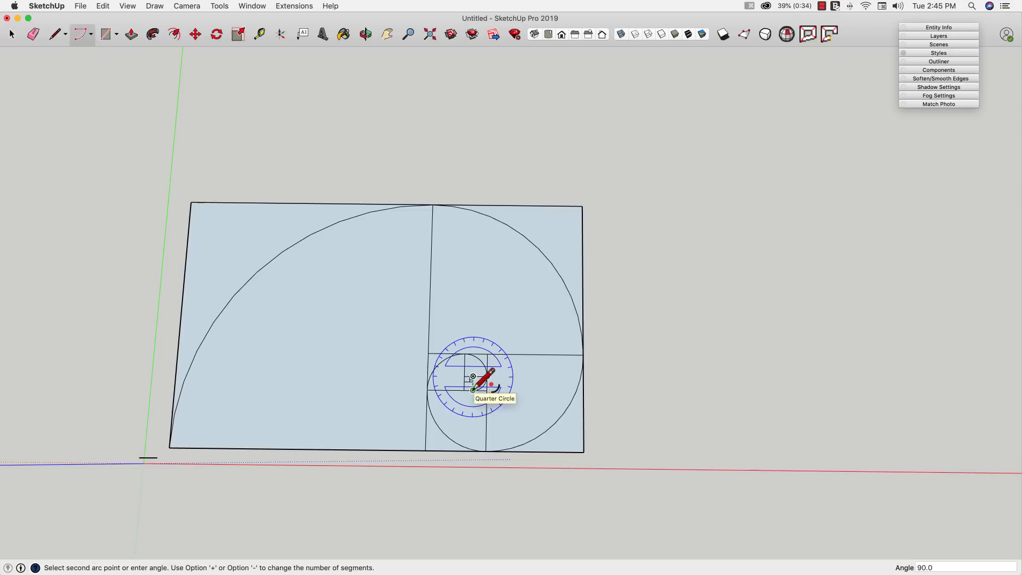
pyautogui.click(472, 390)
# - Finish the spiral with the last three tiny quarter arcs at its center
pyautogui.click(472, 381)
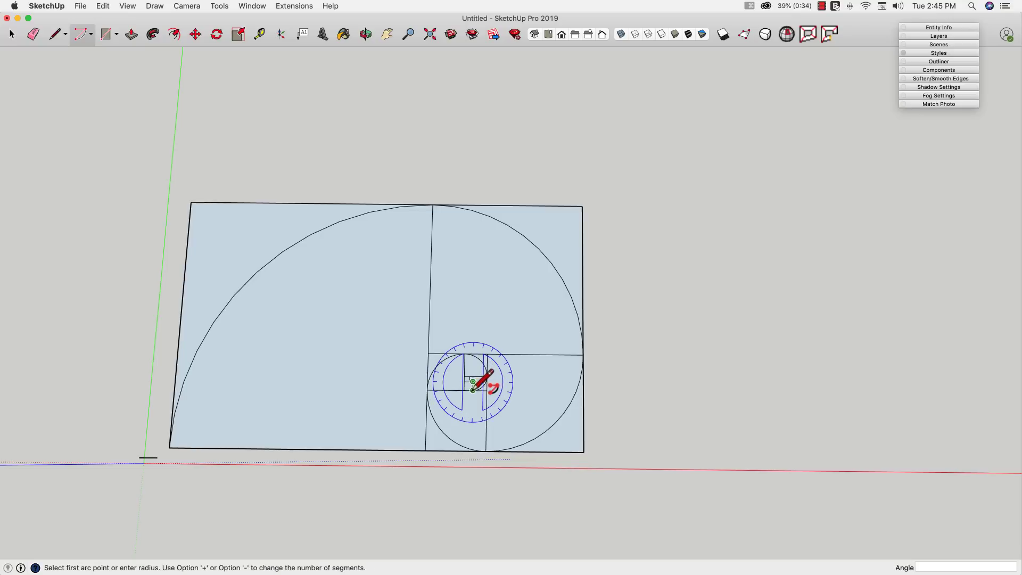
pyautogui.click(473, 390)
pyautogui.click(465, 381)
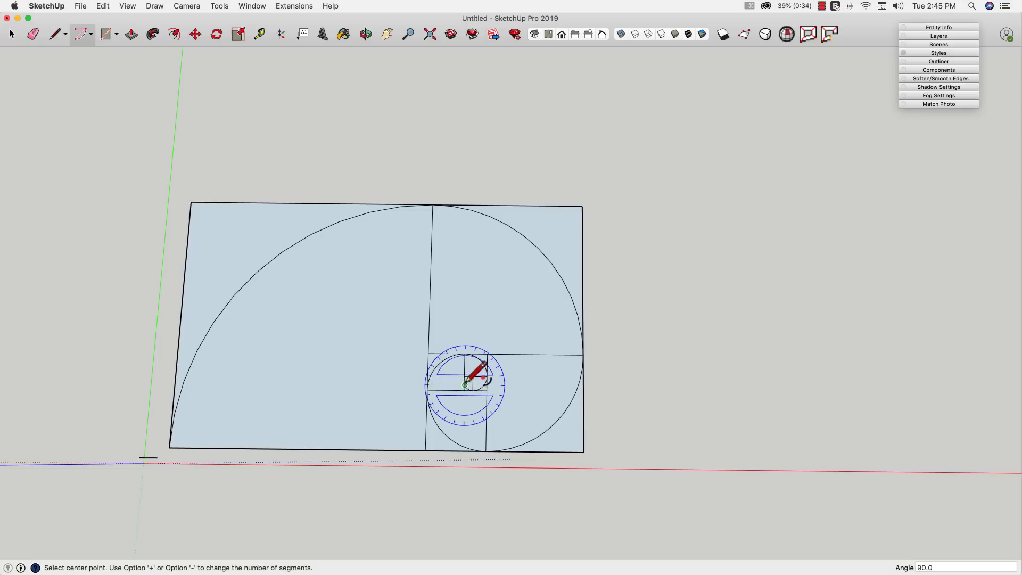
pyautogui.click(469, 381)
pyautogui.click(467, 381)
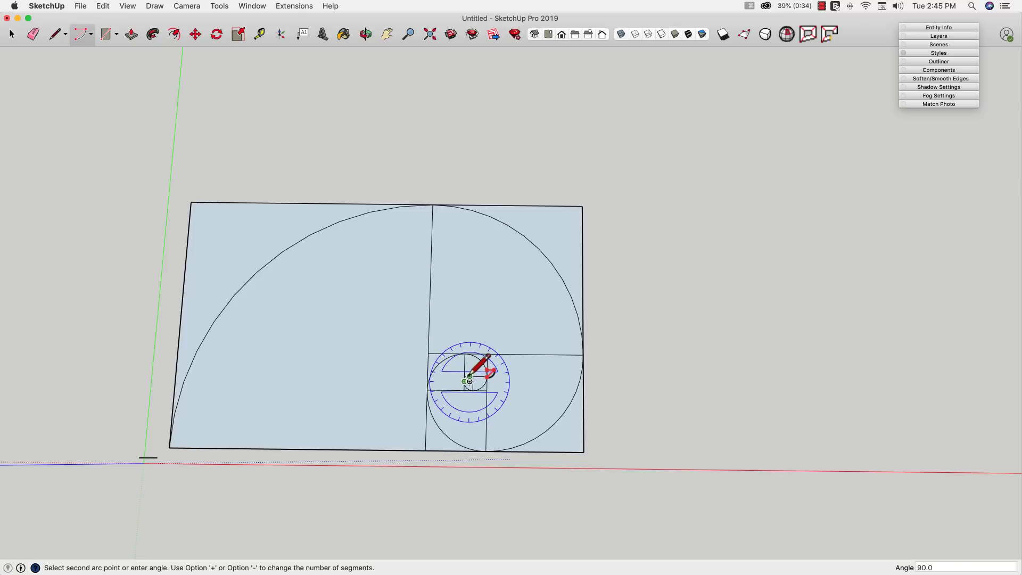
pyautogui.click(469, 379)
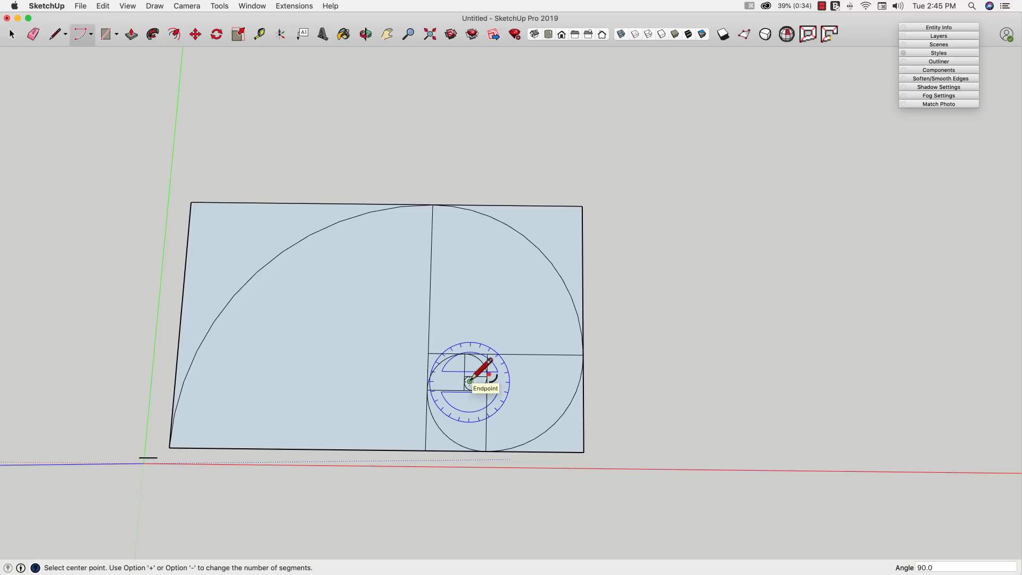
pyautogui.click(468, 378)
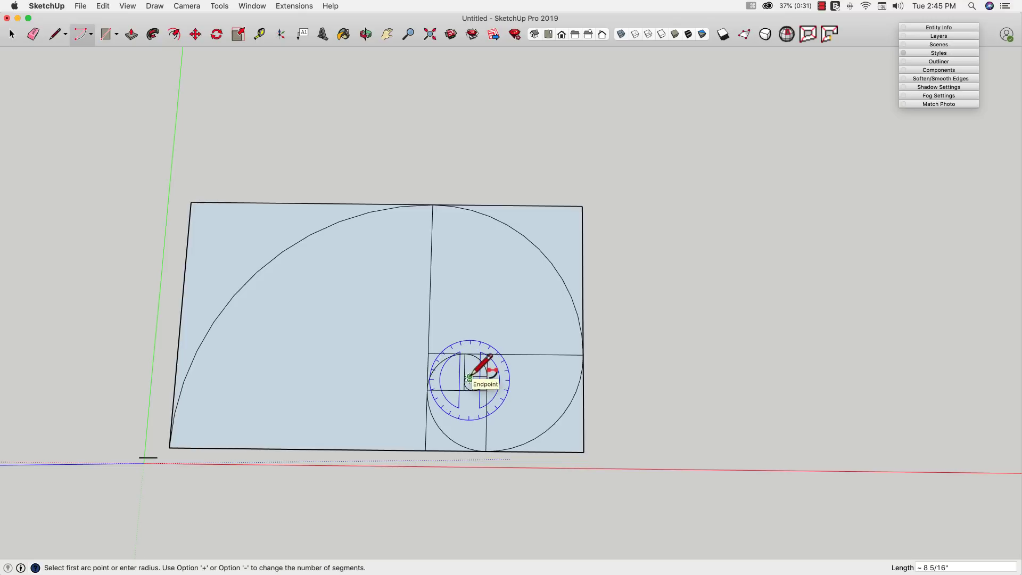
pyautogui.click(469, 378)
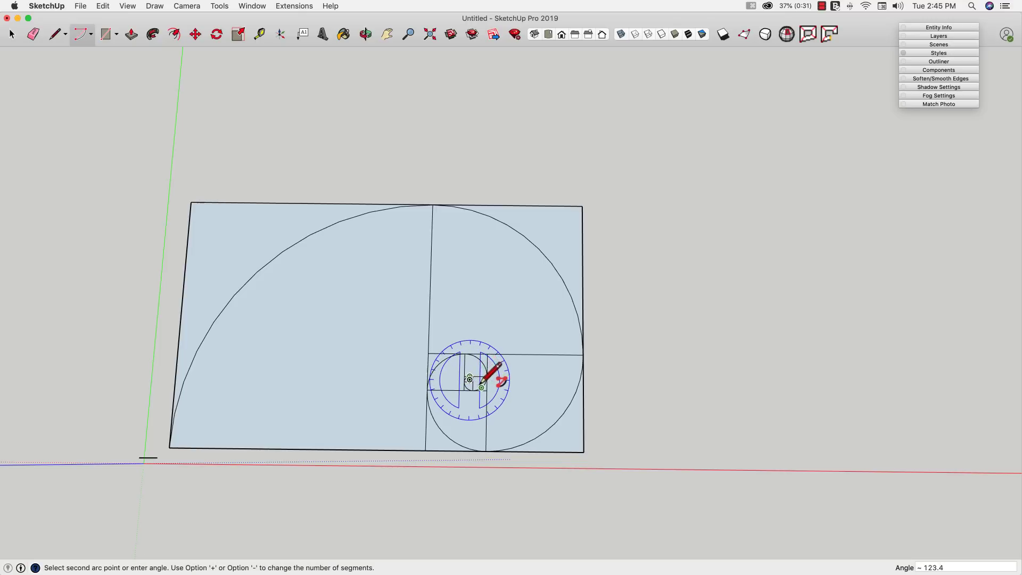
pyautogui.scroll(5, 473, 377)
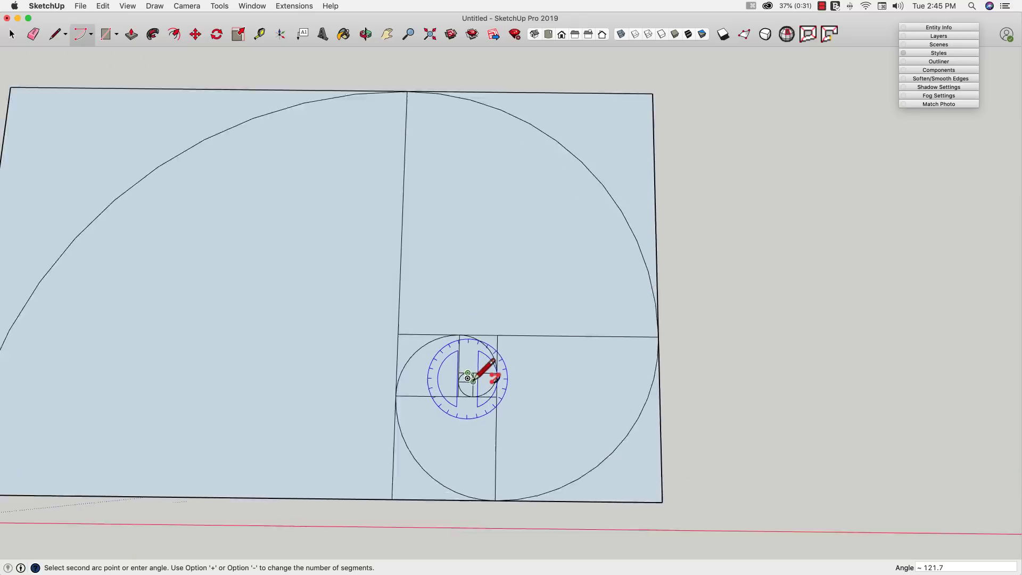
pyautogui.click(474, 375)
pyautogui.scroll(-8, 479, 375)
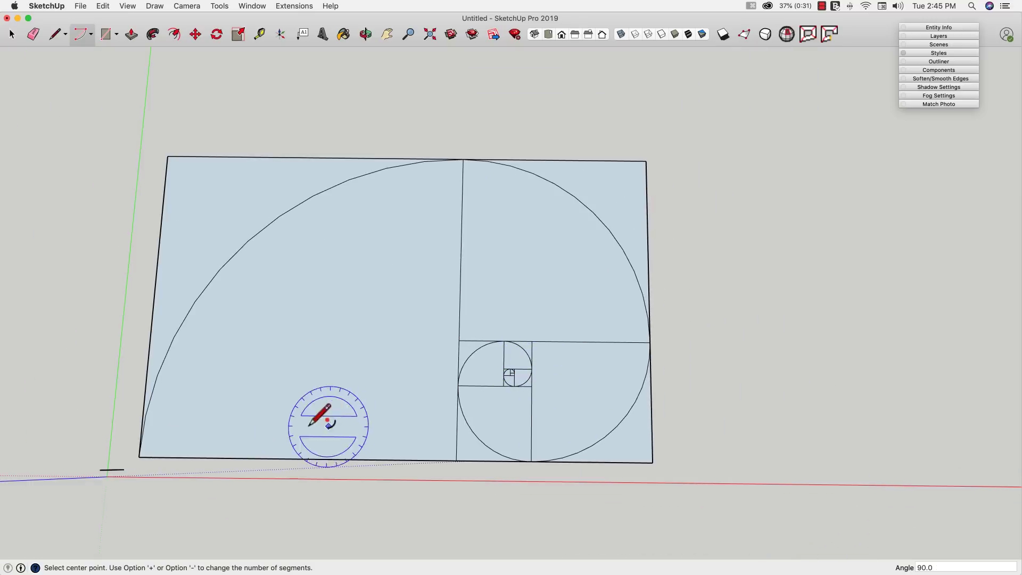
# - Erase the outer rectangle edges, square dividers, faces, the small inner face and the leftover triangle
pyautogui.scroll(-2, 328, 421)
pyautogui.press('e')
pyautogui.moveTo(189, 223); pyautogui.dragTo(262, 217)
pyautogui.moveTo(570, 222); pyautogui.dragTo(564, 234)
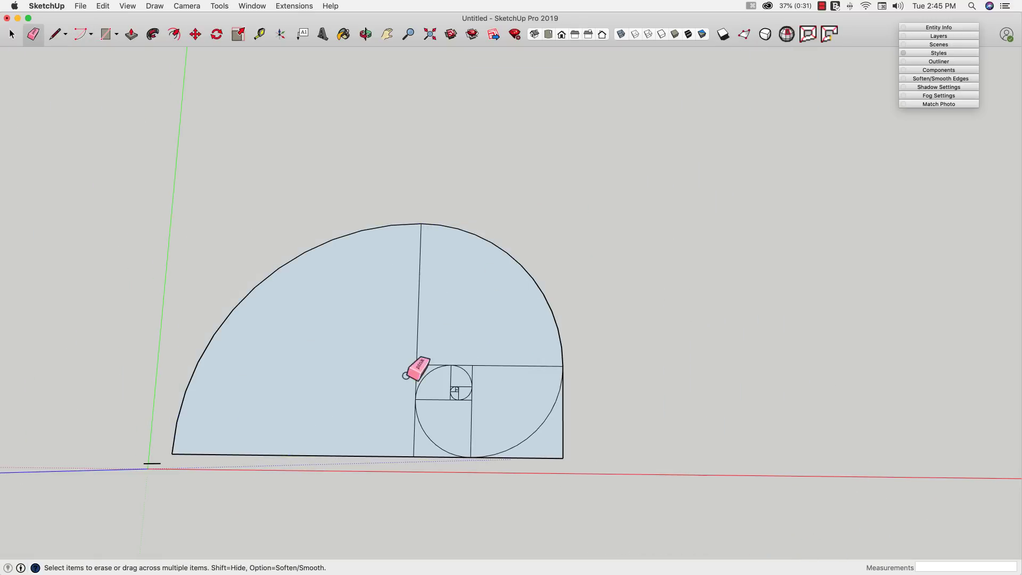
pyautogui.moveTo(406, 376)
pyautogui.mouseDown()
pyautogui.moveTo(437, 357)
pyautogui.moveTo(407, 463)
pyautogui.moveTo(401, 345)
pyautogui.moveTo(450, 358)
pyautogui.moveTo(477, 386)
pyautogui.moveTo(456, 387)
pyautogui.mouseUp()
pyautogui.scroll(3, 456, 386)
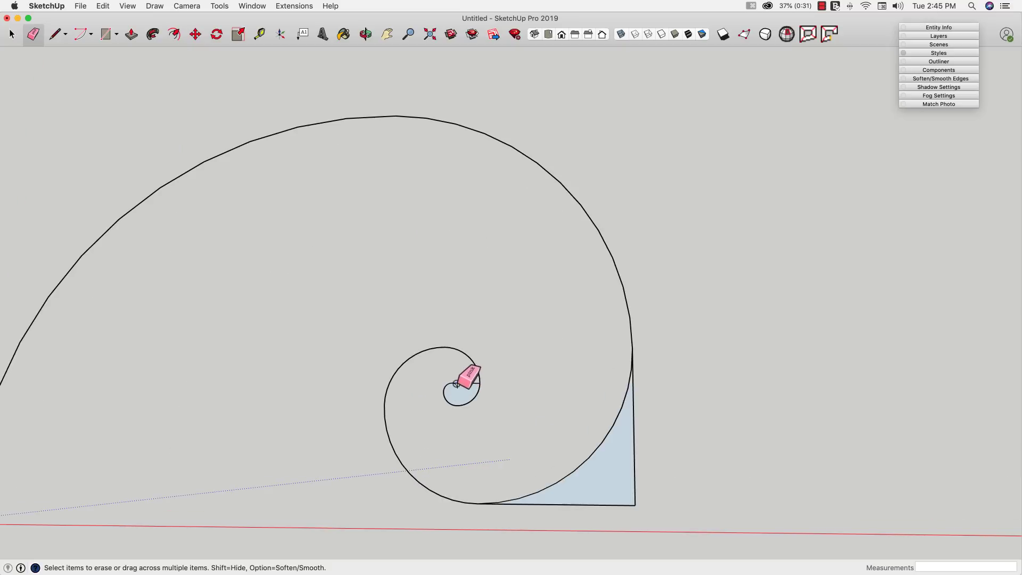
pyautogui.click(456, 385)
pyautogui.scroll(-1, 642, 498)
pyautogui.moveTo(646, 490); pyautogui.dragTo(635, 504)
pyautogui.scroll(-2, 635, 504)
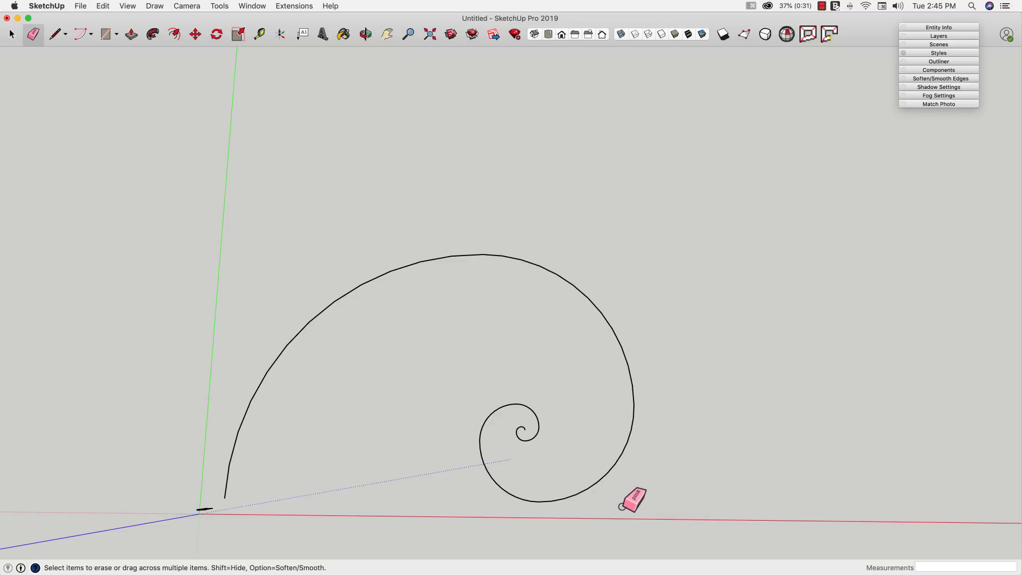
# - Orbit the view to inspect the finished spiral from a new angle
pyautogui.press('o')
pyautogui.moveTo(623, 505); pyautogui.dragTo(543, 350)
pyautogui.press('e')
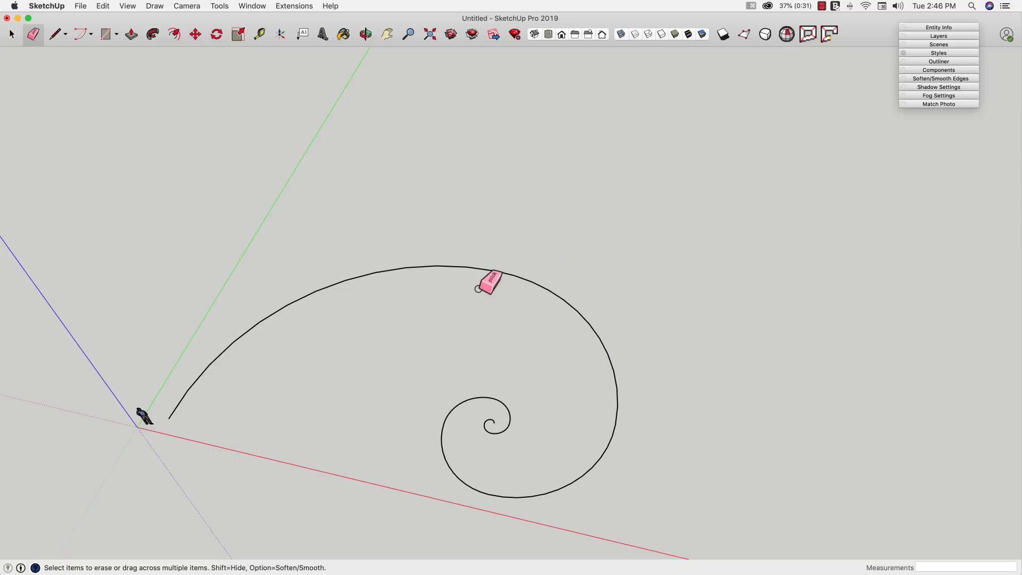
pyautogui.press('o')
pyautogui.moveTo(449, 290); pyautogui.dragTo(472, 349)
pyautogui.press('e')
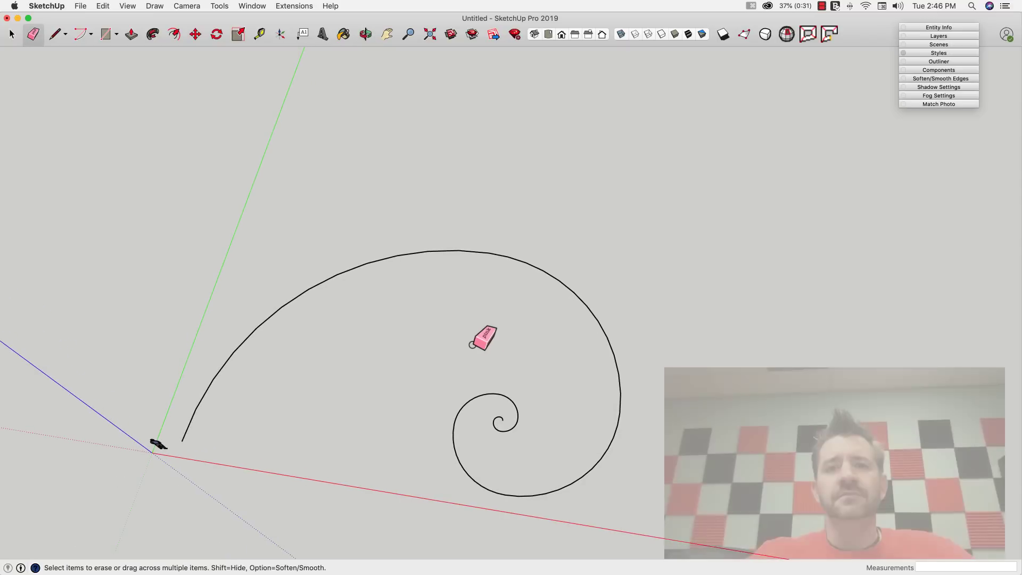